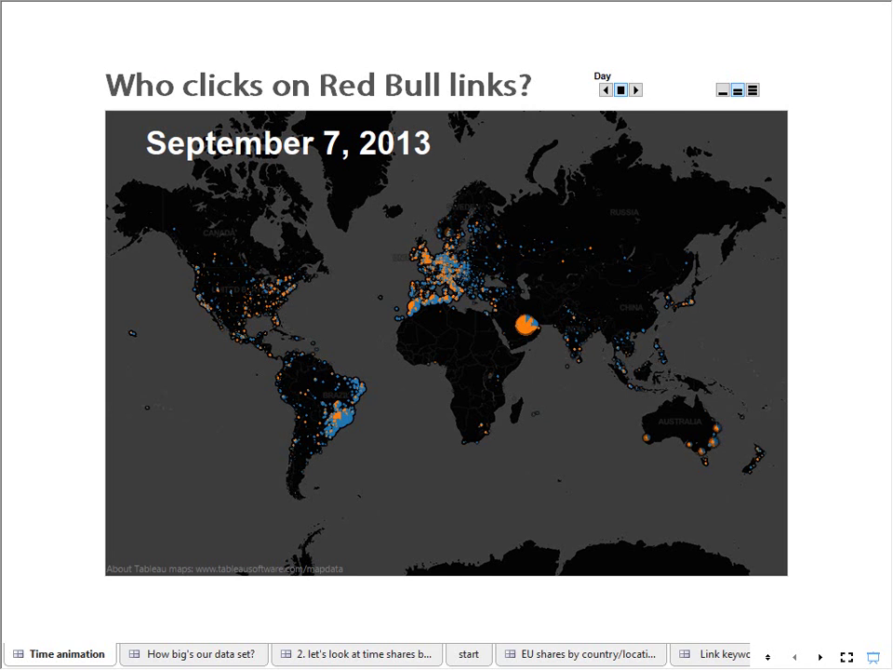
Step: Play the map animation forward day by day until it reaches September 28, 2013
{"action": "left_click", "coordinate": [636, 89]}
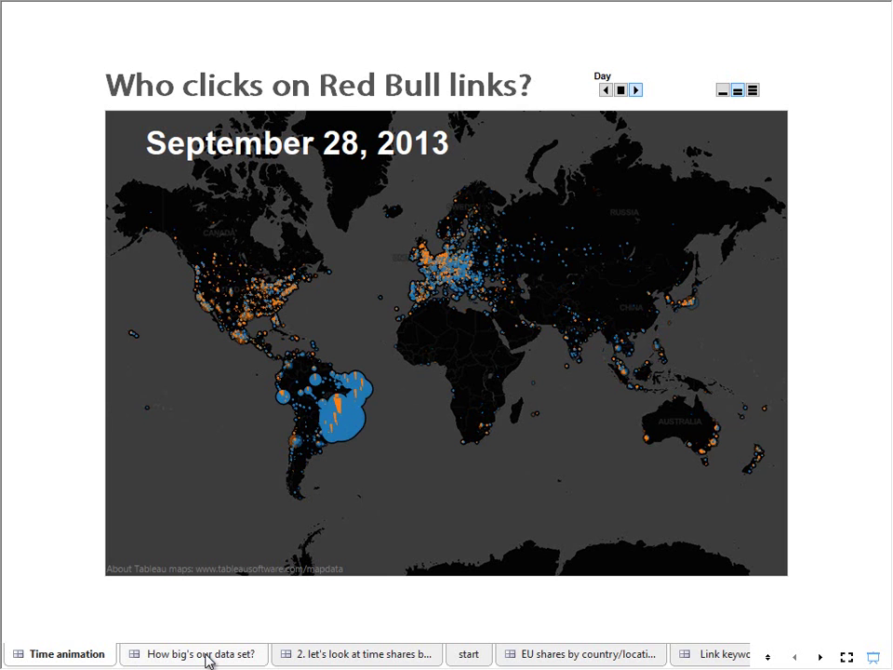
Step: Switch to the 'How big's our data set?' sheet and inspect the 97,755 peak on September 25
{"action": "left_click", "coordinate": [207, 654]}
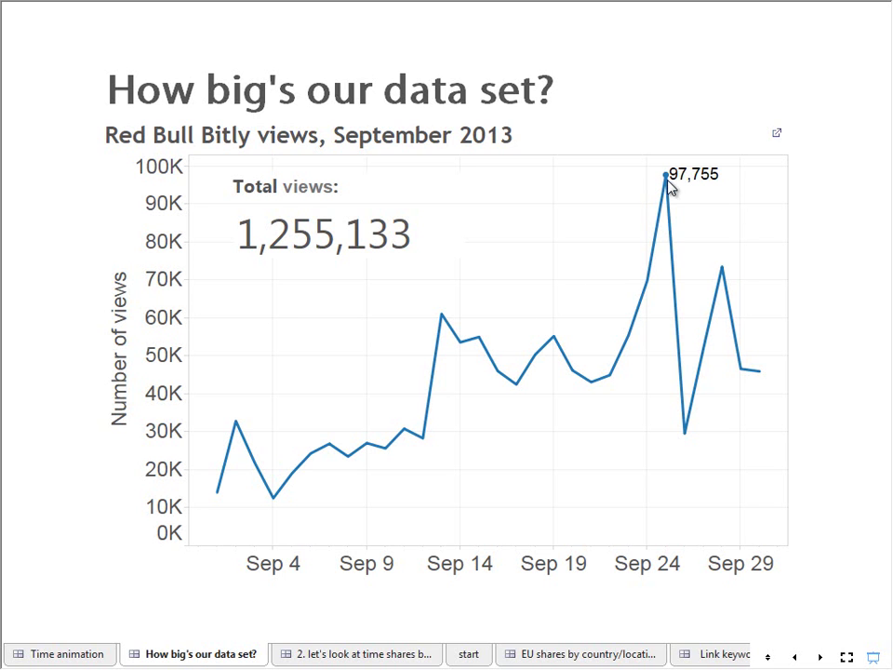
{"action": "mouse_move", "coordinate": [672, 184]}
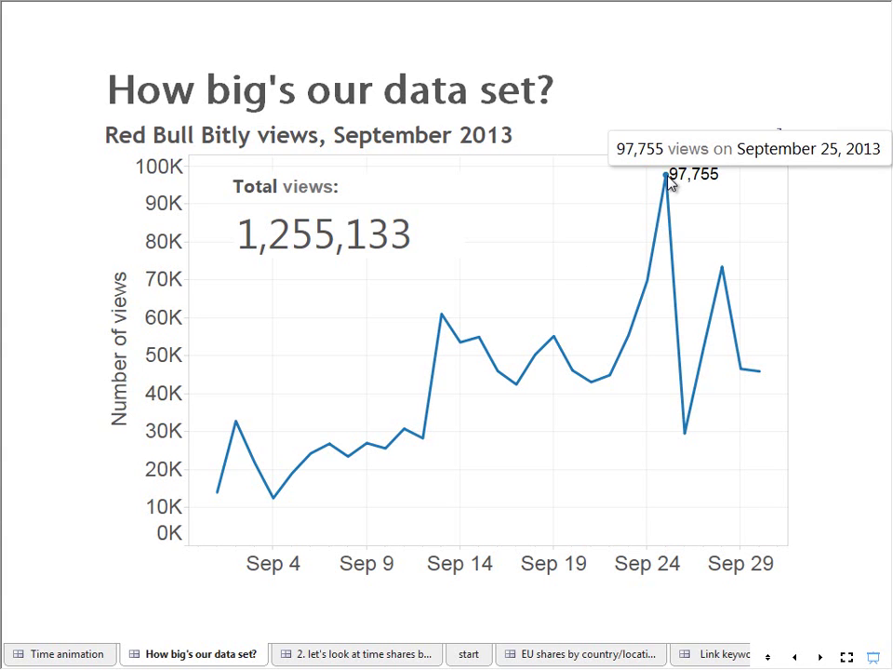
Step: On the 'When and on what device?' dashboard, try Desktop/Mobile highlights, then filter to Sep 25 Mobile views (25,147)
{"action": "left_click", "coordinate": [325, 655]}
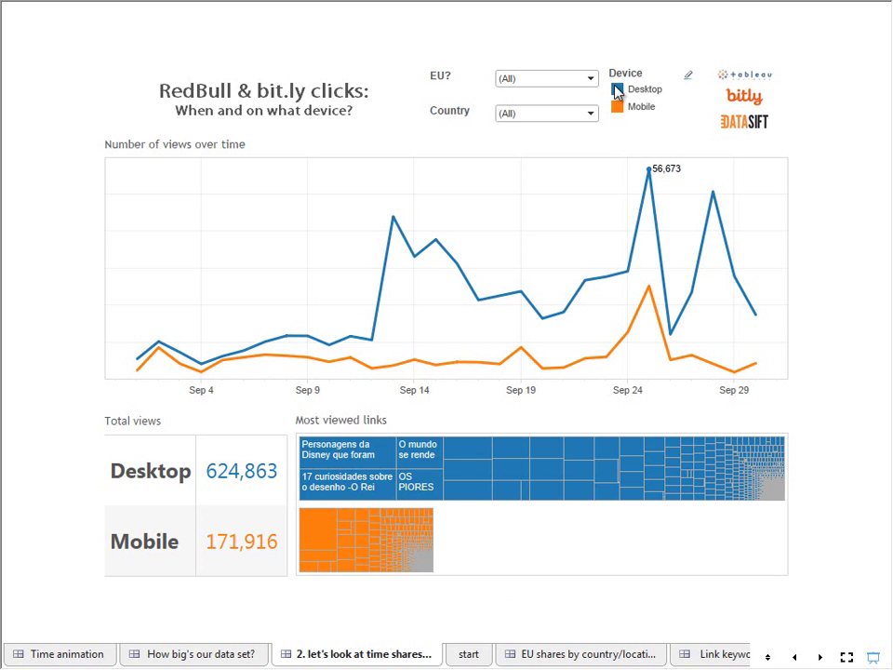
{"action": "left_click", "coordinate": [651, 89]}
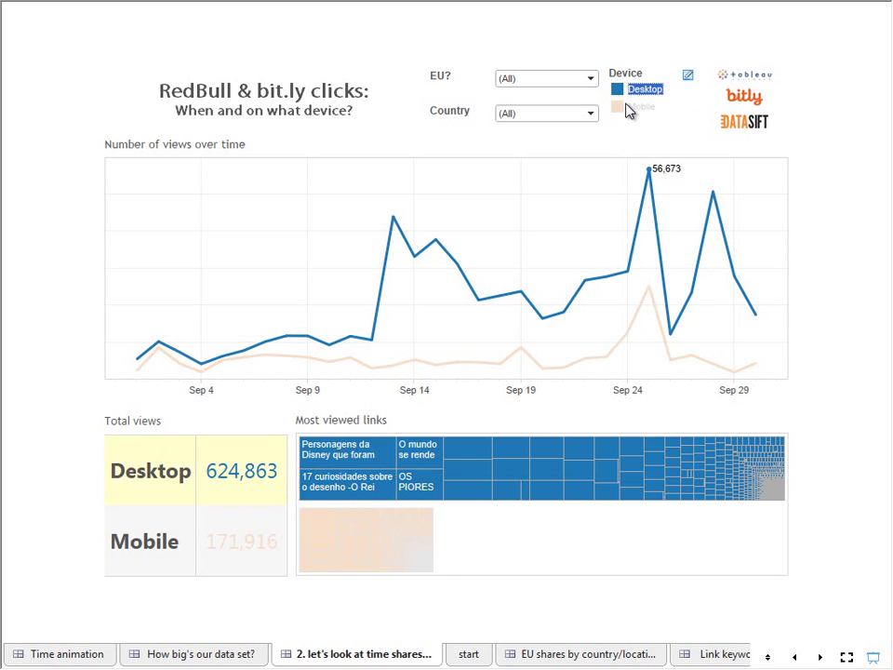
{"action": "left_click", "coordinate": [624, 108]}
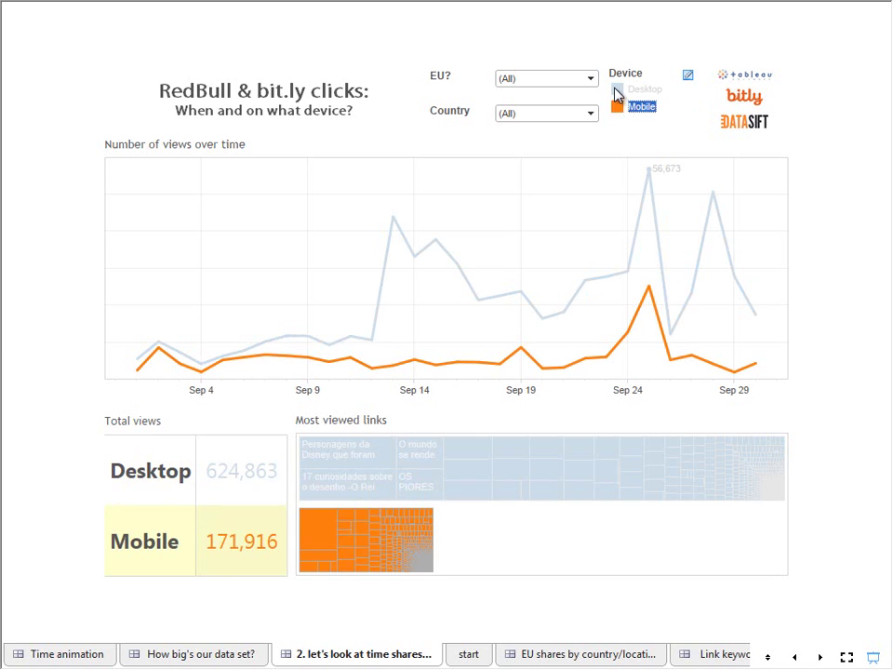
{"action": "left_click", "coordinate": [616, 91]}
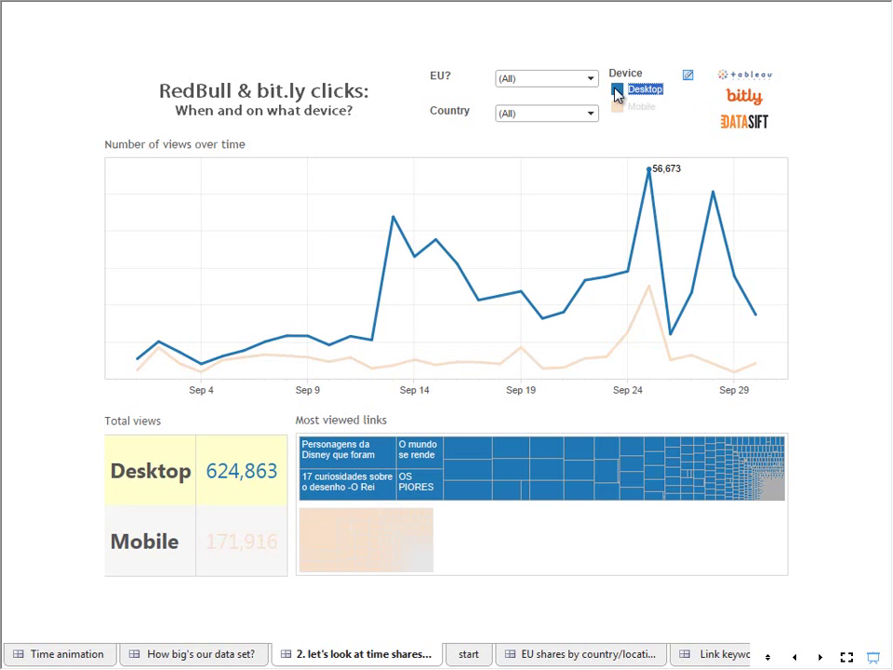
{"action": "left_click", "coordinate": [614, 89]}
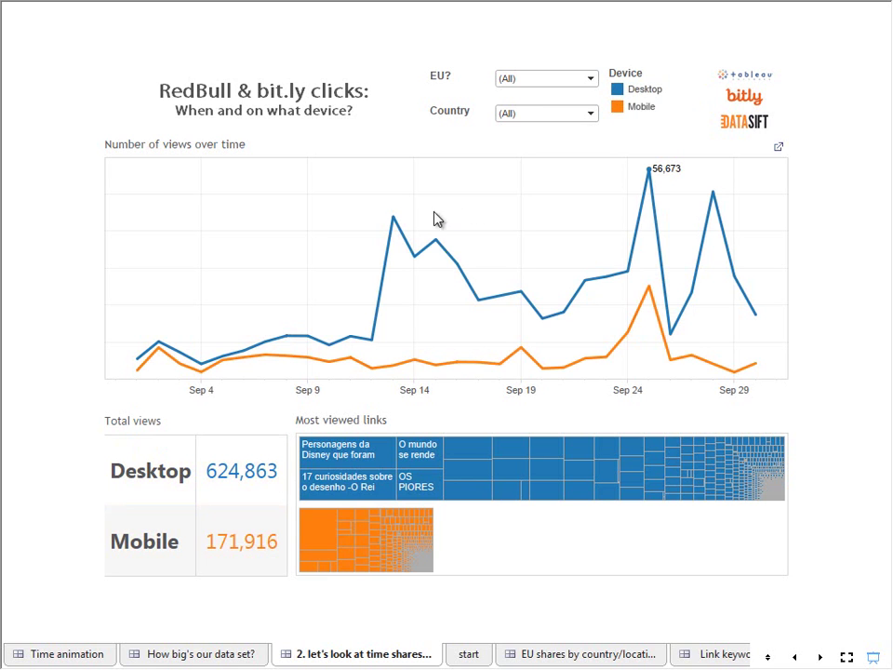
{"action": "left_click", "coordinate": [391, 218]}
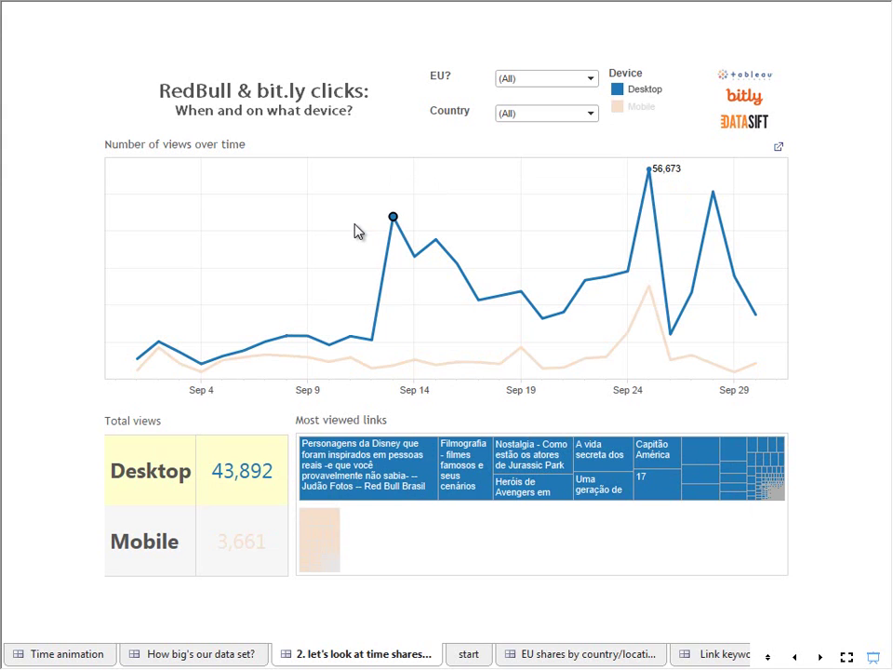
{"action": "left_click", "coordinate": [649, 289]}
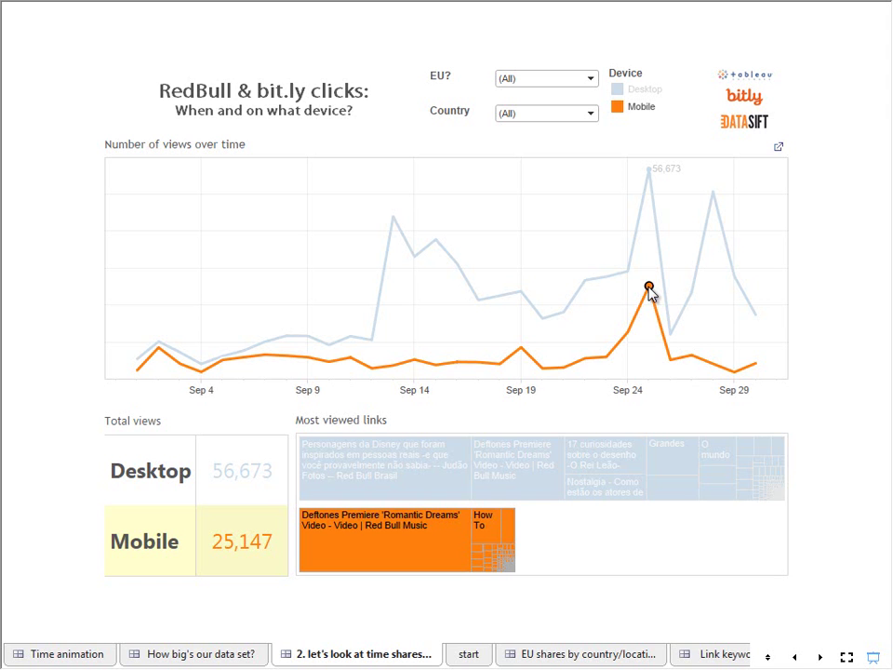
Step: On the start sheet, map views by Country and City with marks sized by Number of views
{"action": "left_click", "coordinate": [462, 652]}
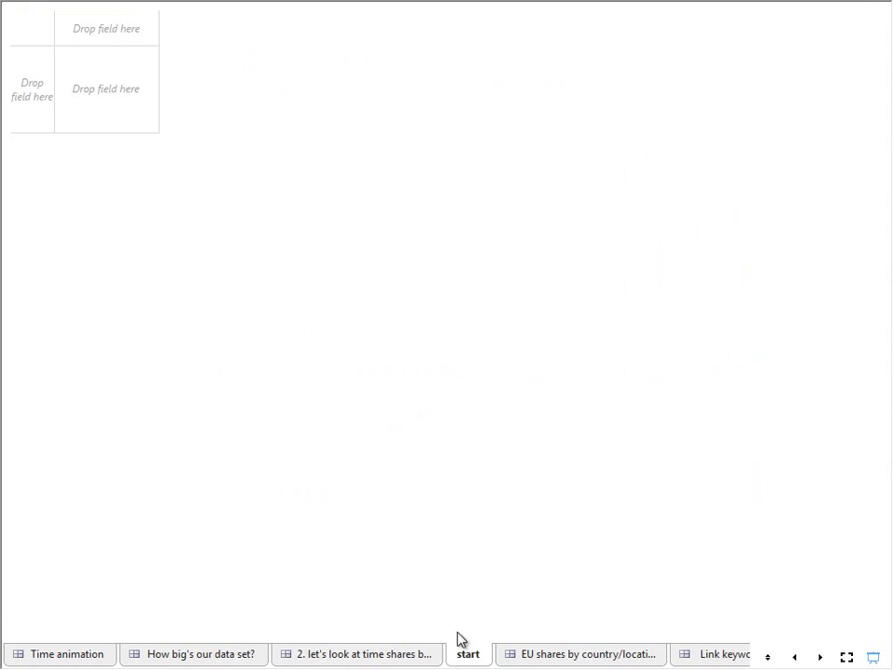
{"action": "left_click", "coordinate": [873, 657]}
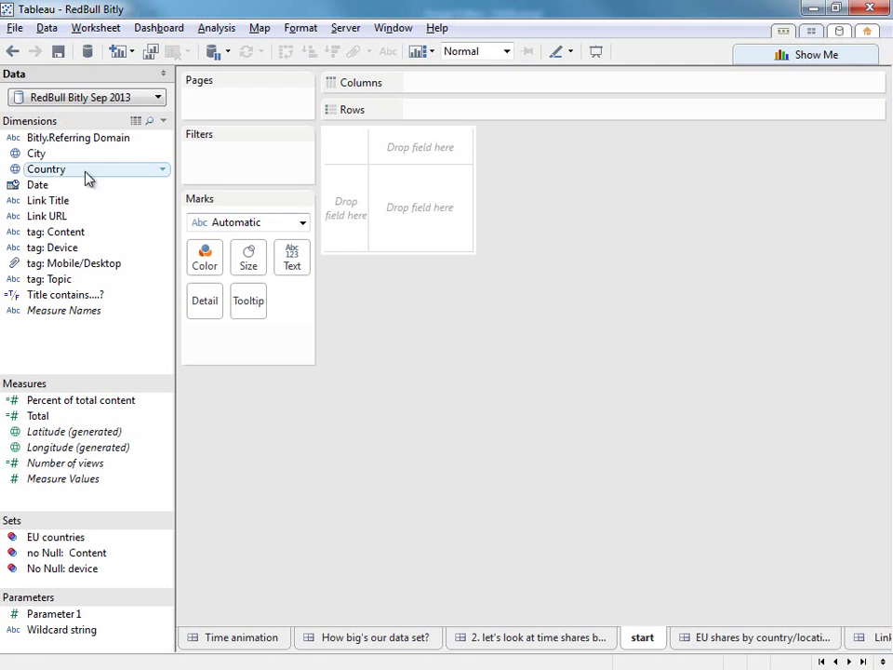
{"action": "double_click", "coordinate": [56, 171]}
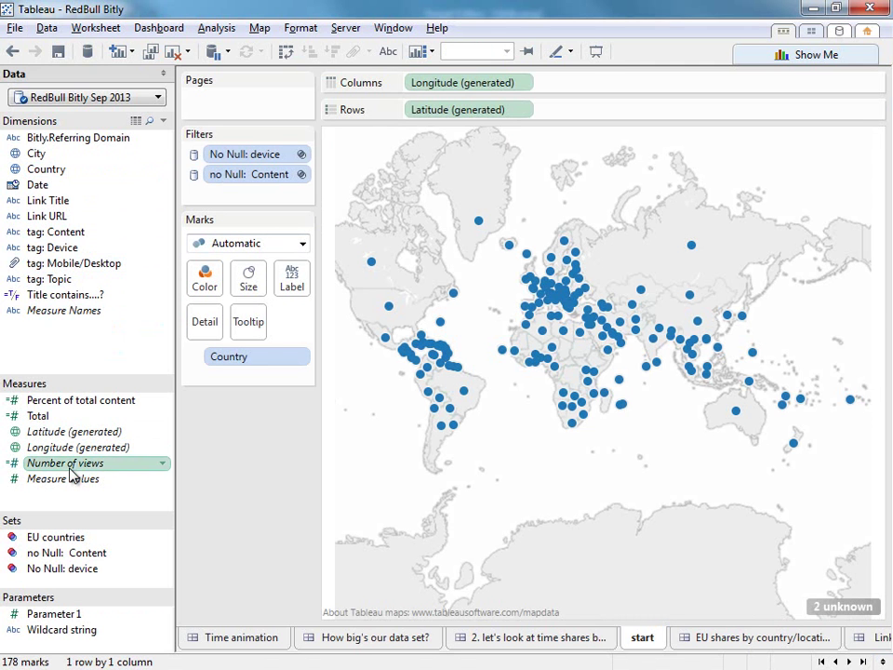
{"action": "left_click_drag", "start_coordinate": [67, 465], "coordinate": [247, 282]}
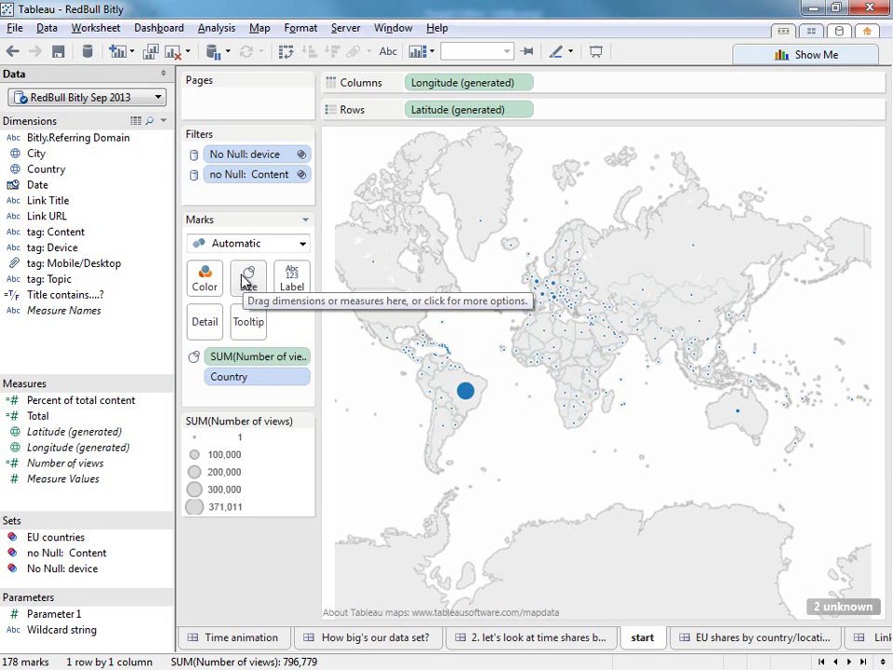
{"action": "mouse_move", "coordinate": [464, 395]}
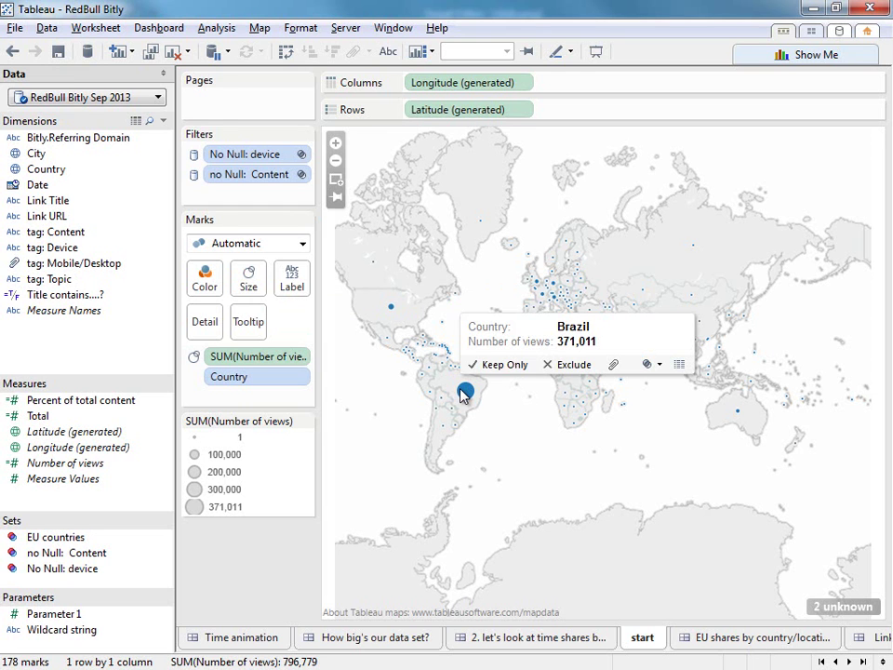
{"action": "double_click", "coordinate": [42, 153]}
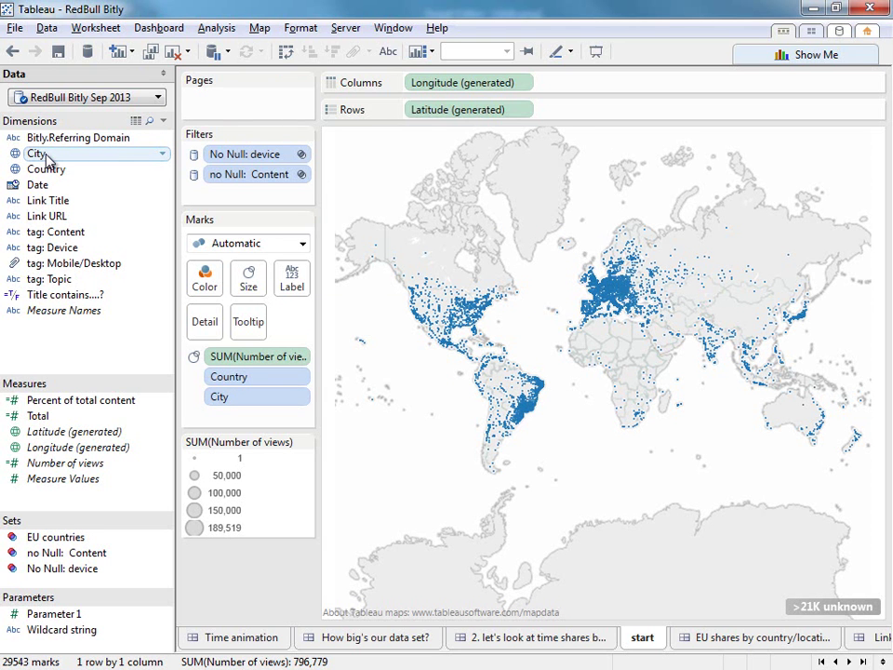
Step: On a new worksheet, chart Number of views per Country as bars, excluding Null, sorted descending
{"action": "left_click", "coordinate": [118, 54]}
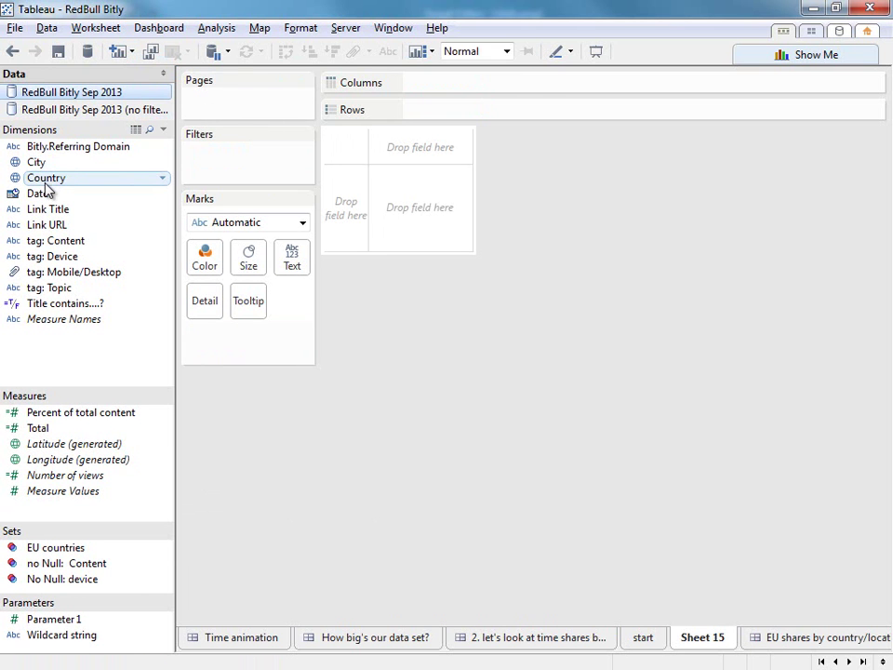
{"action": "left_click_drag", "start_coordinate": [45, 183], "coordinate": [339, 198]}
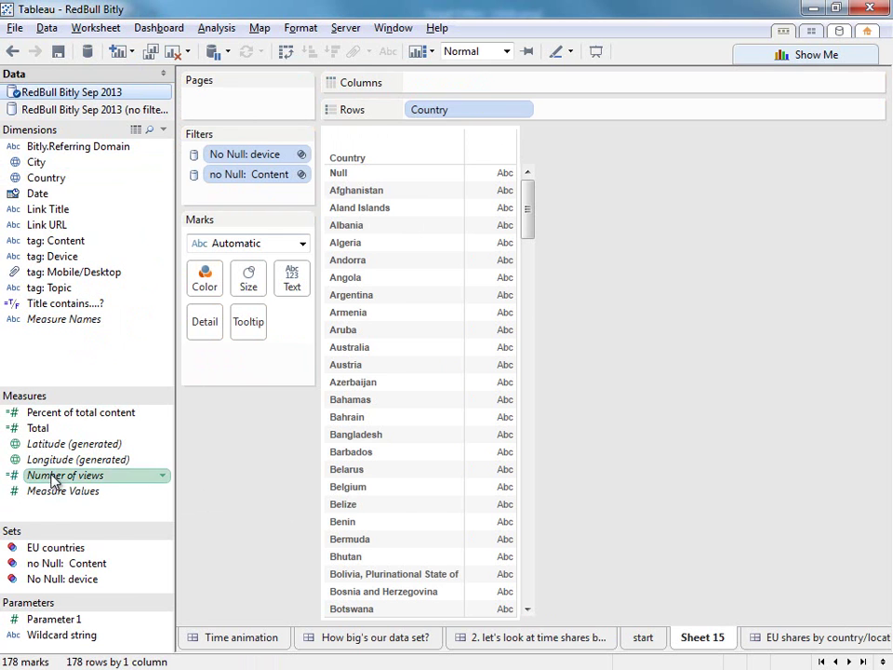
{"action": "left_click_drag", "start_coordinate": [53, 478], "coordinate": [498, 160]}
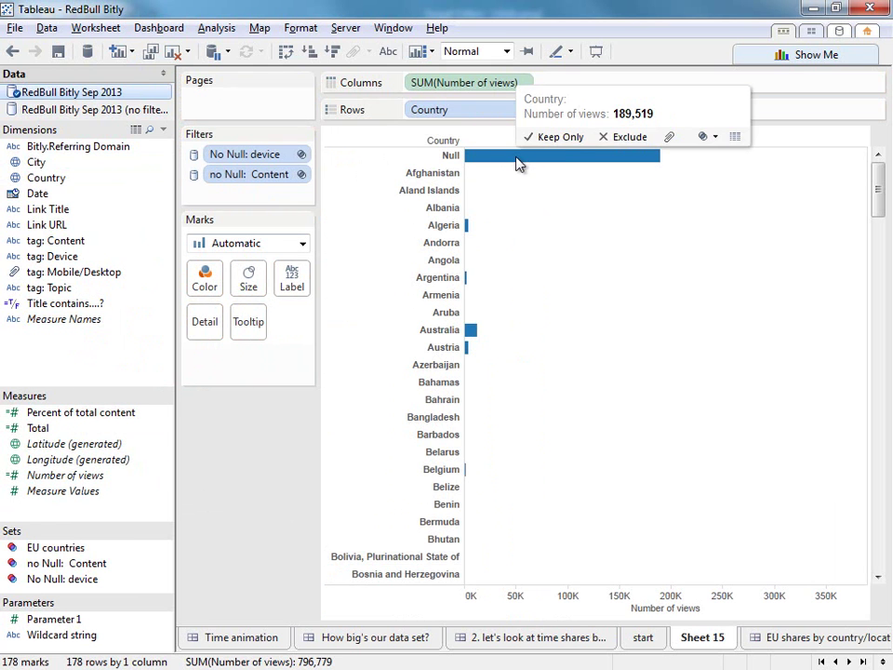
{"action": "left_click", "coordinate": [614, 138]}
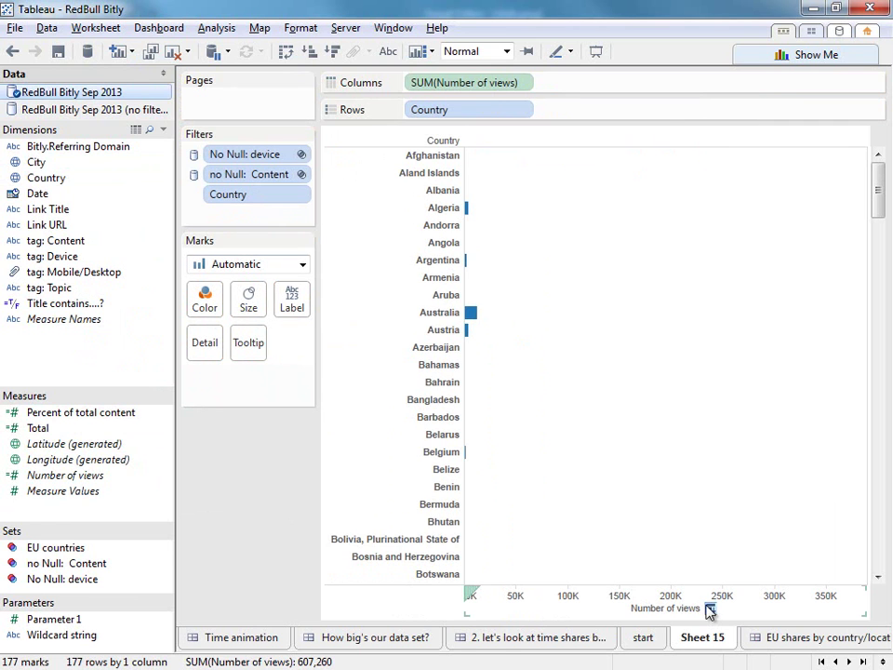
{"action": "left_click", "coordinate": [708, 609]}
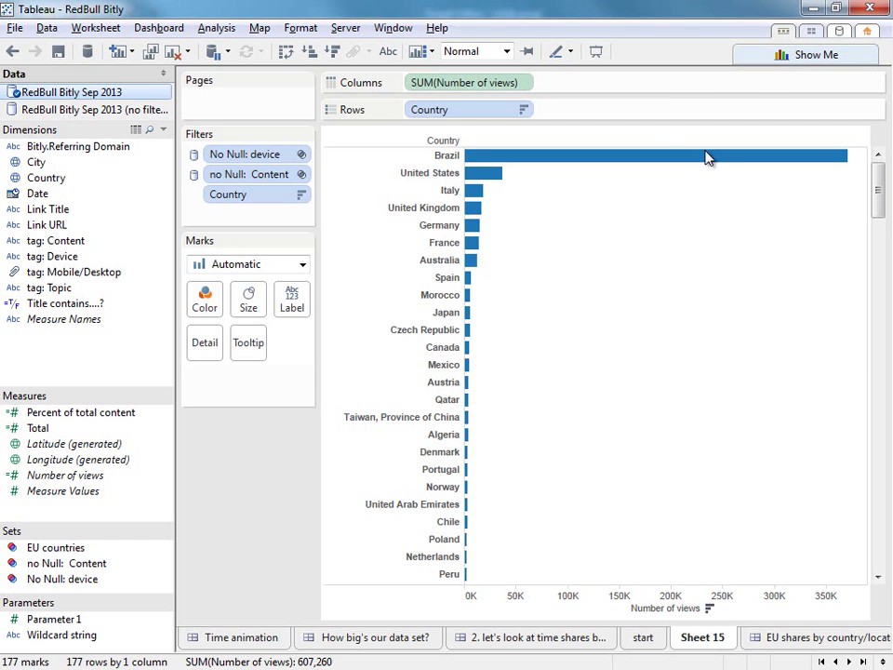
{"action": "mouse_move", "coordinate": [705, 160]}
Step: Rename the new worksheet to 'countries'
{"action": "double_click", "coordinate": [699, 638]}
{"action": "type", "text": "countries"}
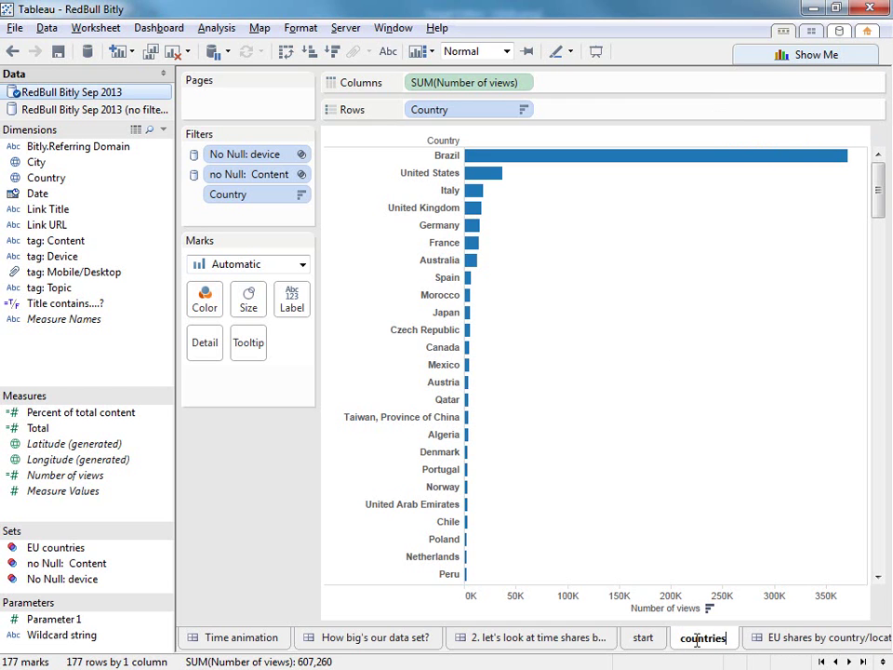
{"action": "key", "text": "Return"}
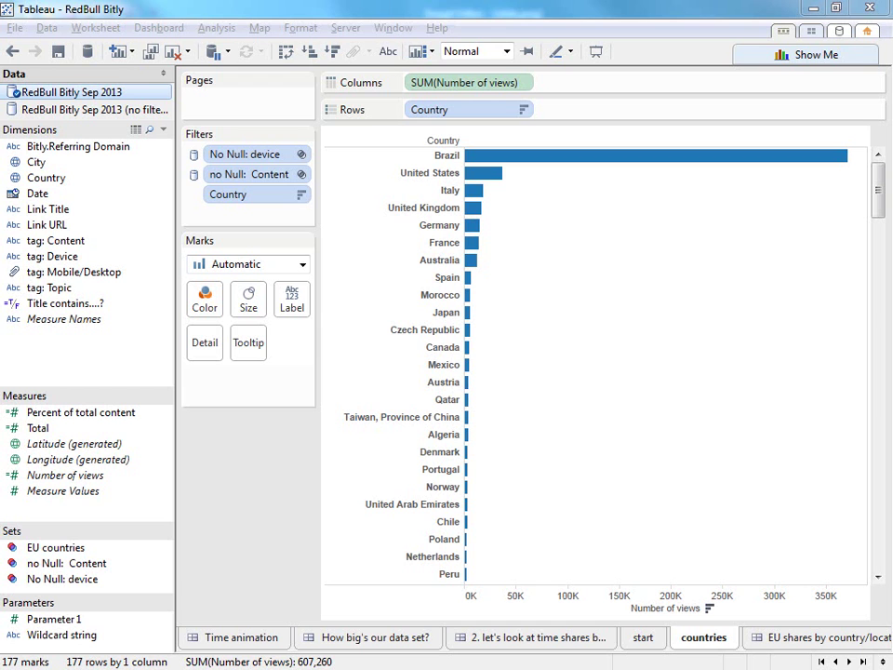
Step: On a new sheet, make a treemap of Link Title sized and coloured by Number of views
{"action": "left_click", "coordinate": [118, 53]}
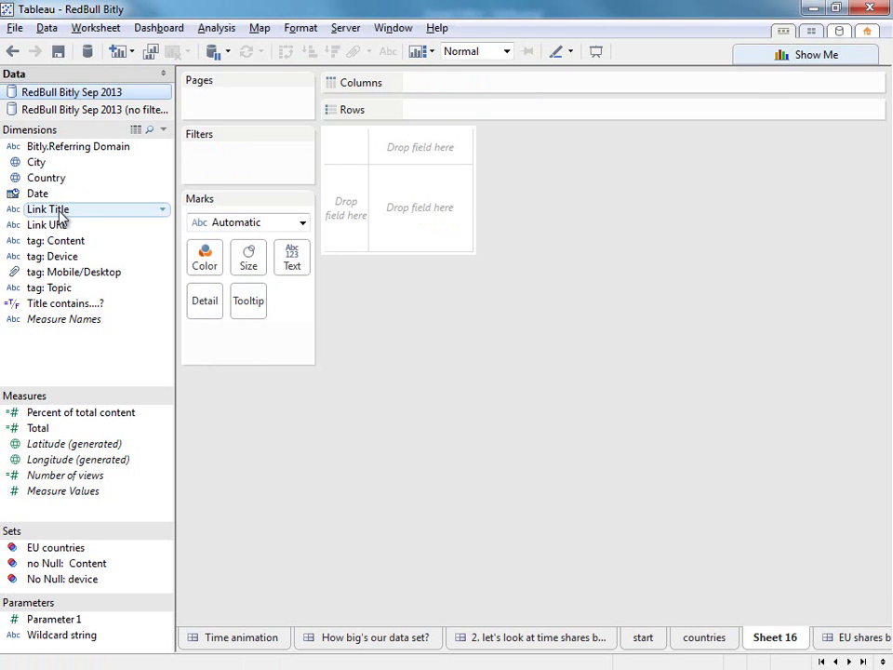
{"action": "left_click", "coordinate": [59, 214]}
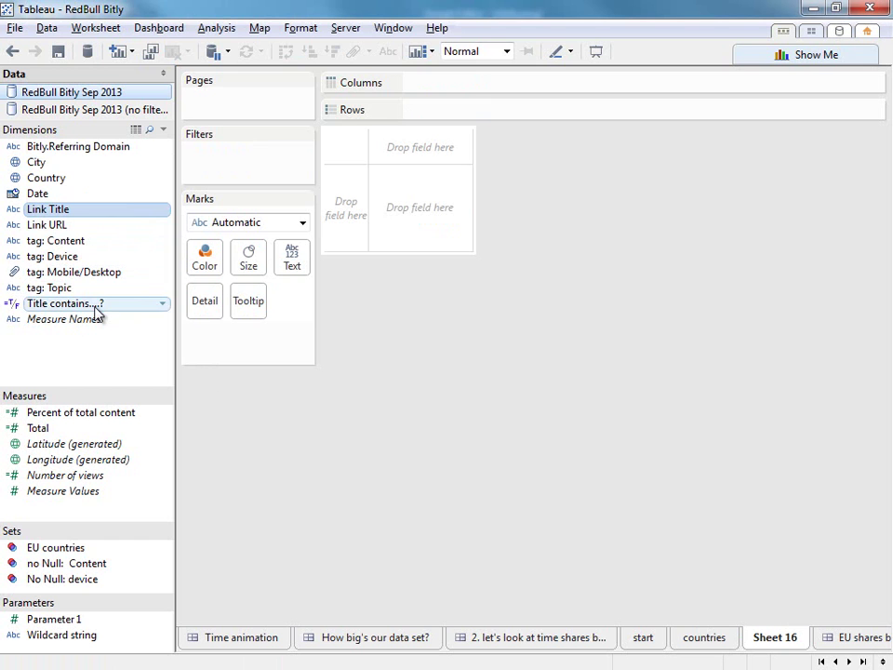
{"action": "left_click", "coordinate": [63, 477], "text": "ctrl"}
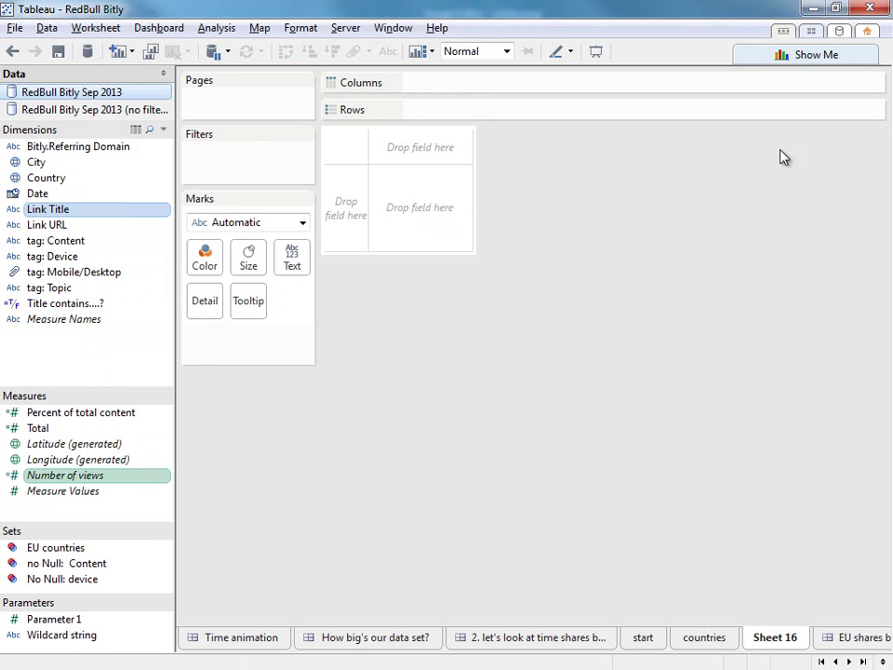
{"action": "left_click", "coordinate": [798, 56]}
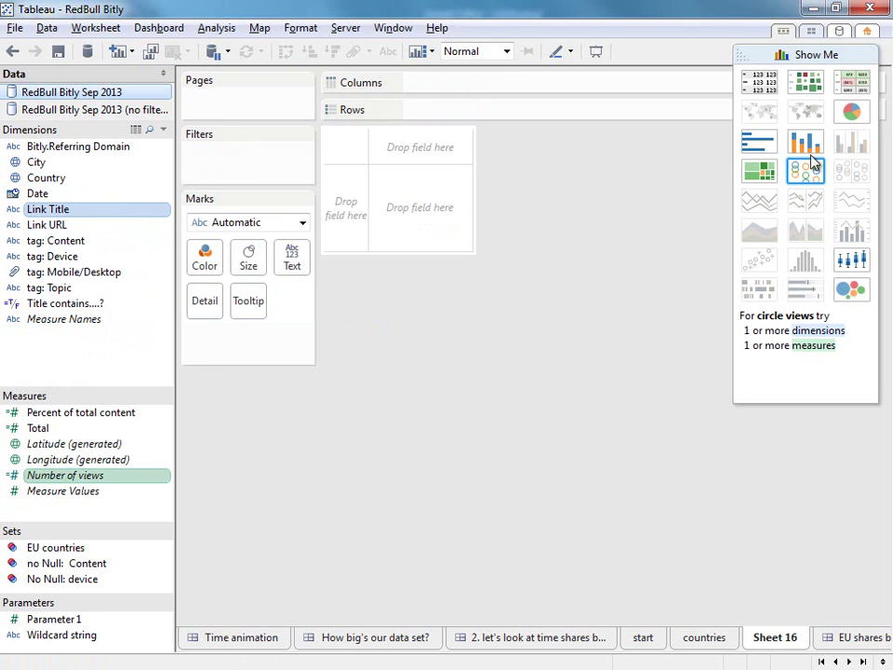
{"action": "left_click", "coordinate": [759, 141]}
{"action": "left_click", "coordinate": [764, 85]}
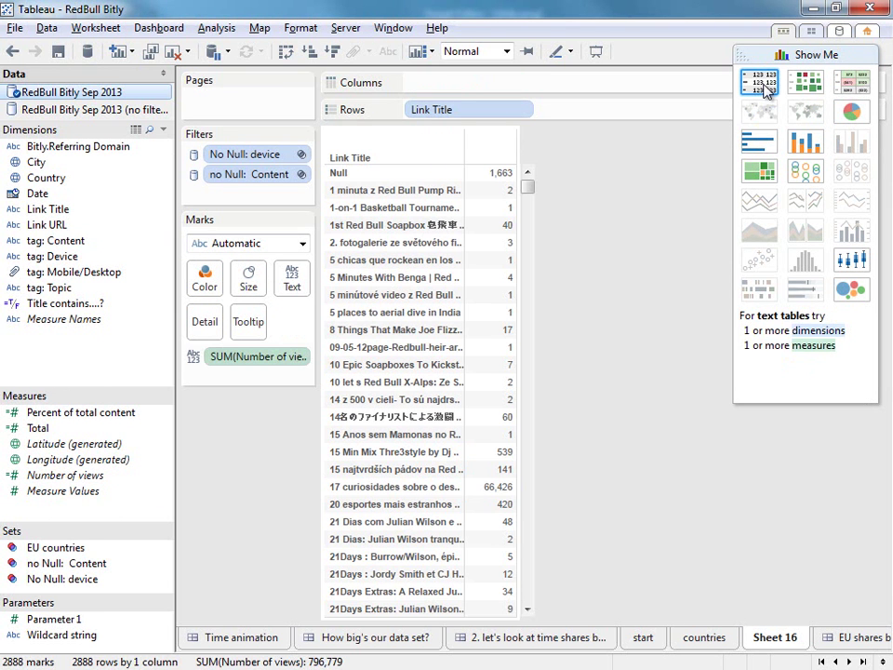
{"action": "left_click", "coordinate": [767, 172]}
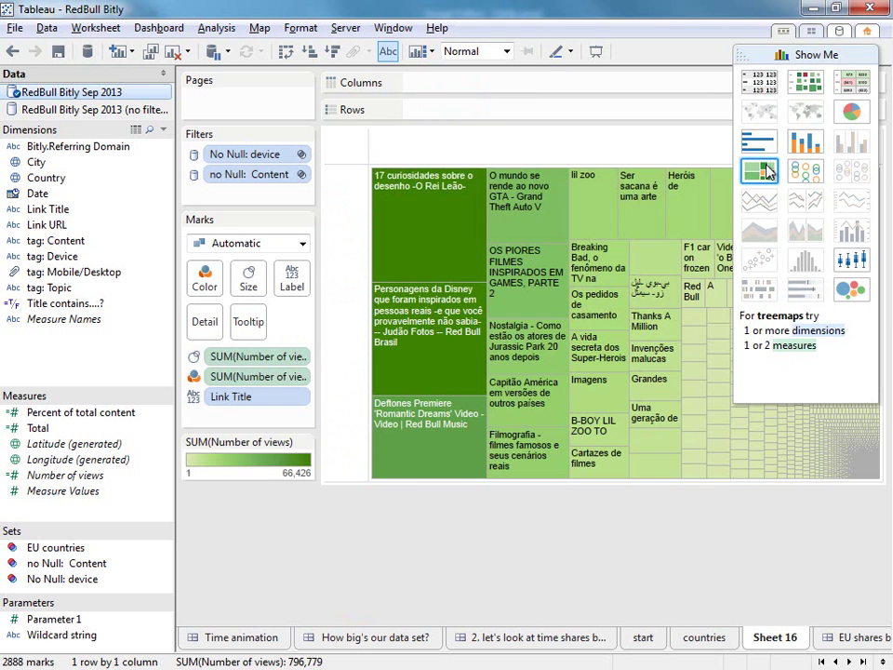
{"action": "left_click", "coordinate": [741, 55]}
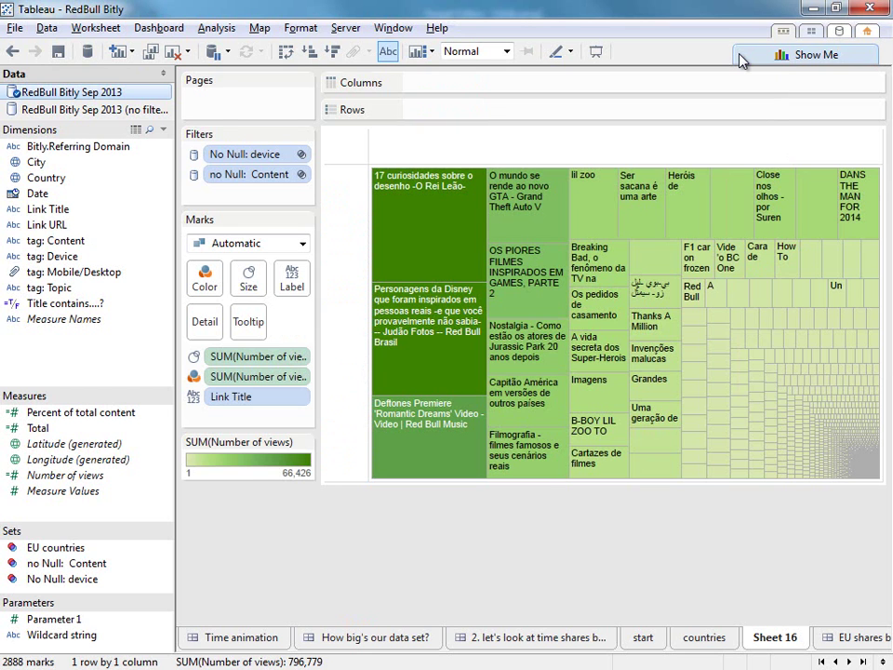
{"action": "mouse_move", "coordinate": [468, 211]}
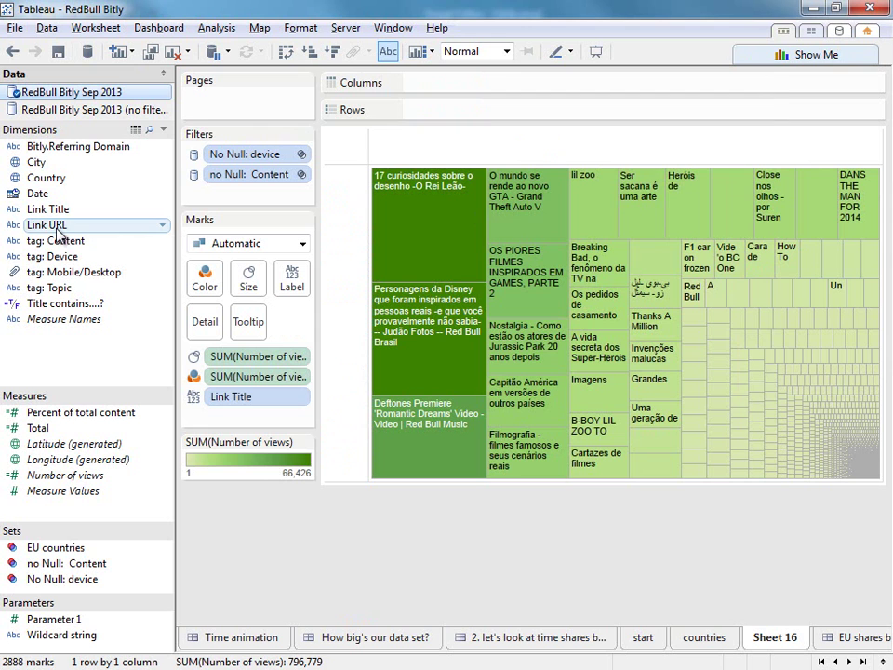
Step: Put tag: Mobile/Desktop on Rows and Color to split the treemap into Desktop and Mobile
{"action": "left_click", "coordinate": [57, 274]}
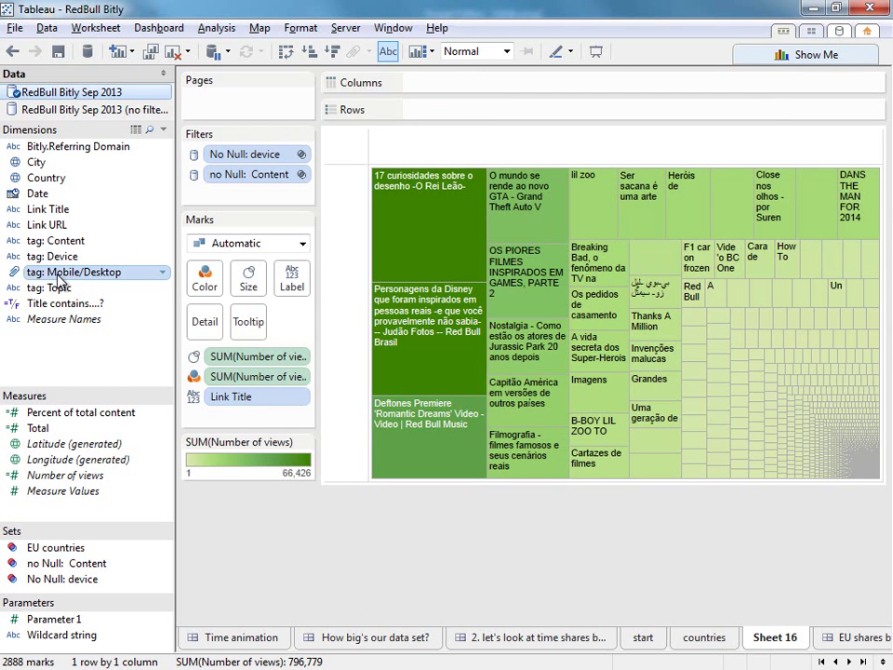
{"action": "left_click_drag", "start_coordinate": [58, 279], "coordinate": [421, 111]}
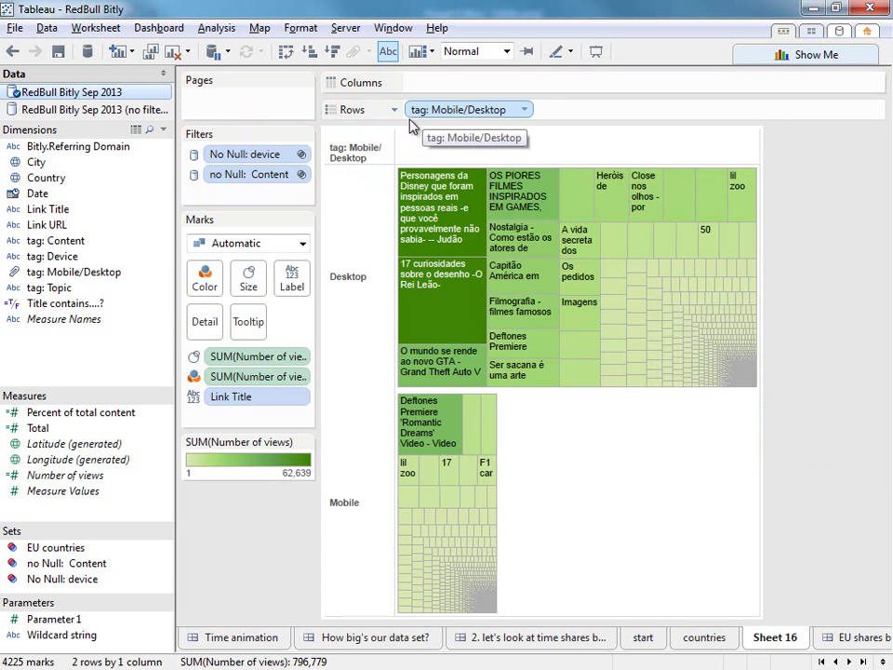
{"action": "left_click_drag", "start_coordinate": [90, 284], "coordinate": [204, 280]}
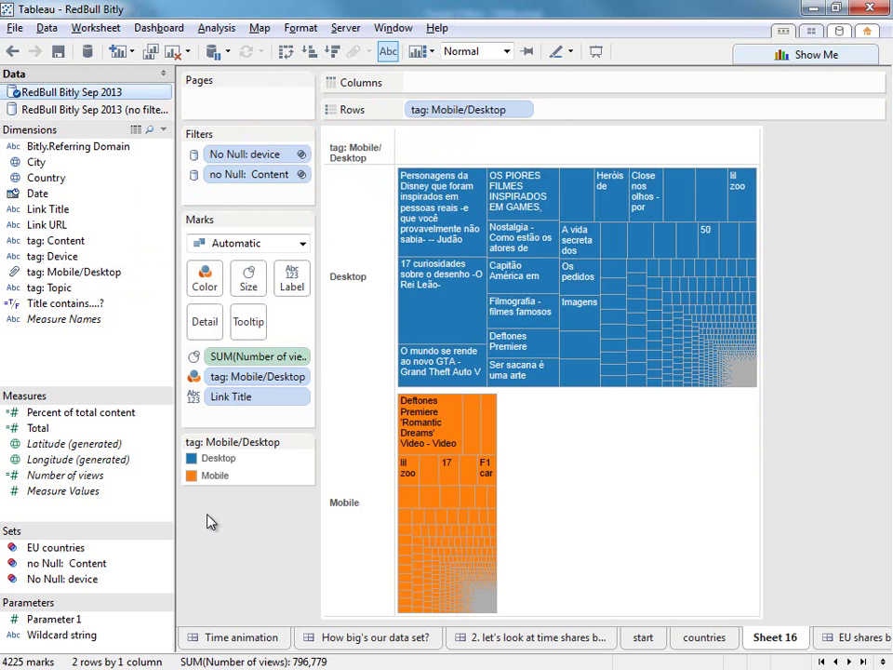
{"action": "left_click", "coordinate": [198, 459]}
{"action": "left_click", "coordinate": [193, 476]}
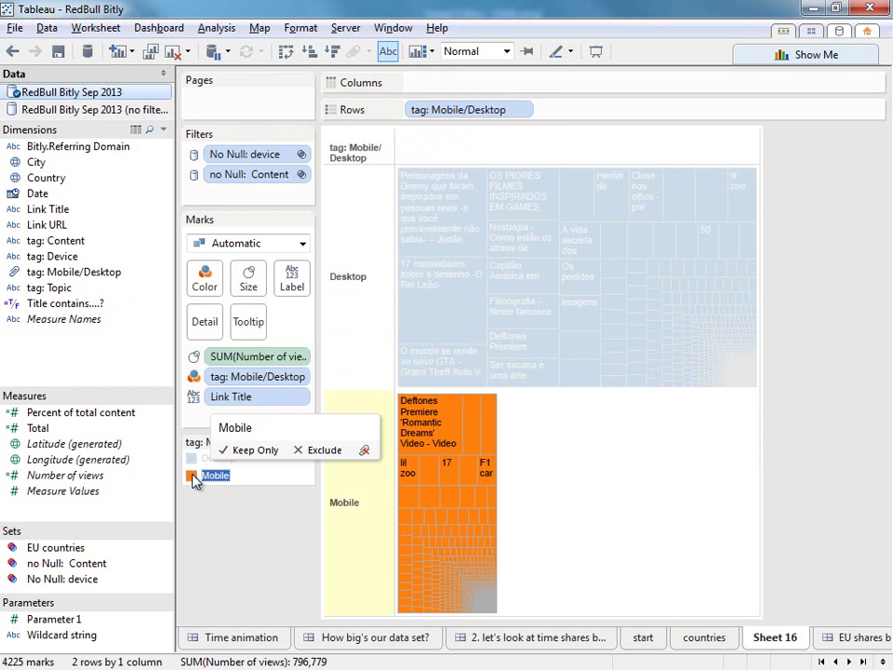
{"action": "left_click", "coordinate": [212, 529]}
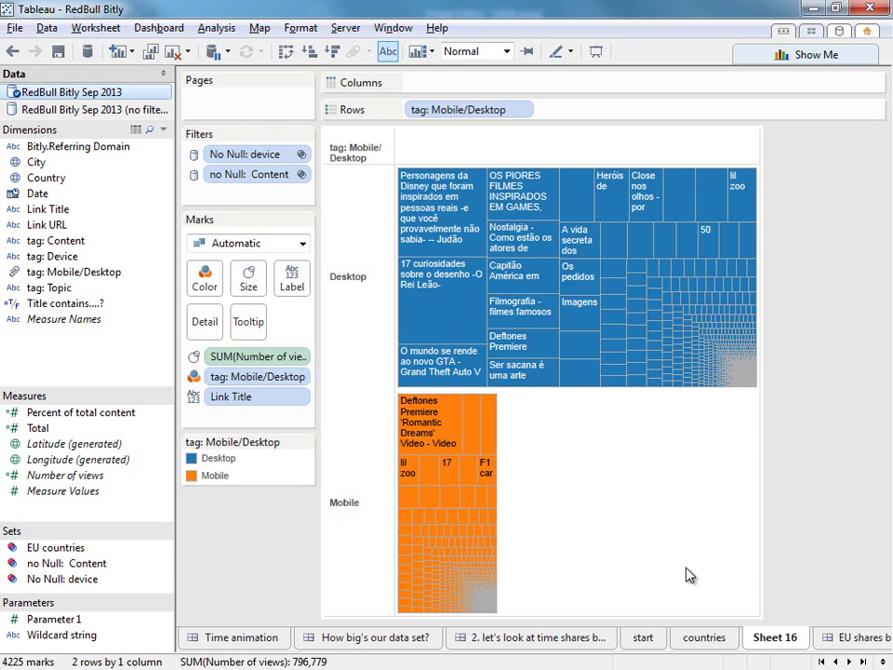
Step: Rename Sheet 16 to 'content'
{"action": "double_click", "coordinate": [771, 638]}
{"action": "type", "text": "content"}
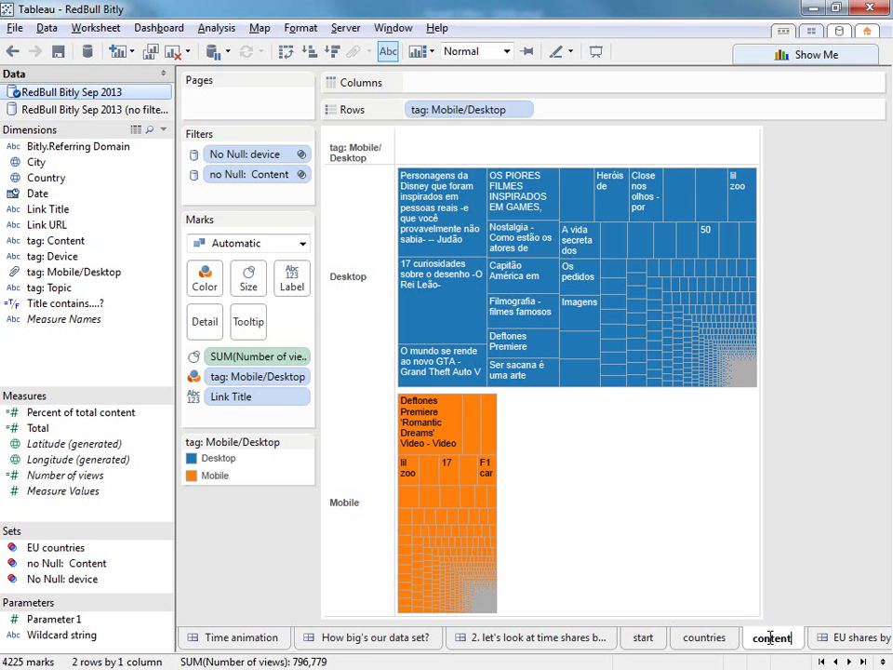
{"action": "key", "text": "Return"}
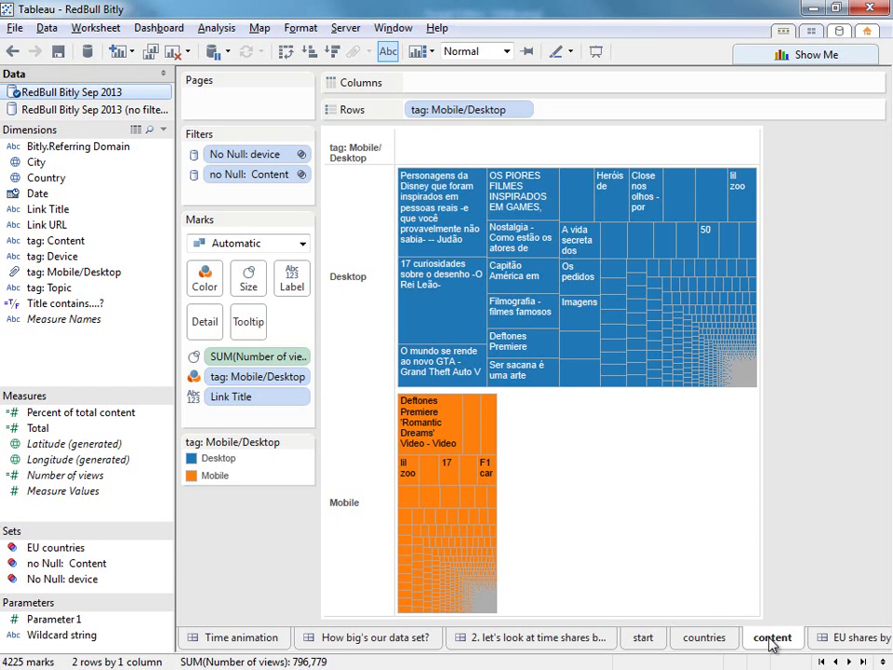
Step: On a new worksheet, plot Number of views on Rows against Date on Columns
{"action": "left_click", "coordinate": [120, 55]}
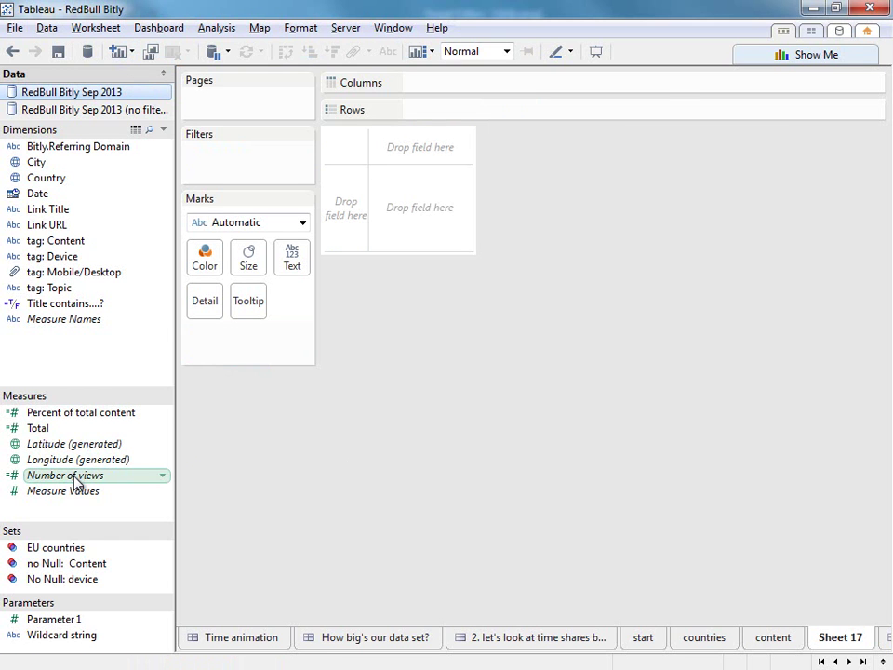
{"action": "left_click_drag", "start_coordinate": [77, 481], "coordinate": [330, 223]}
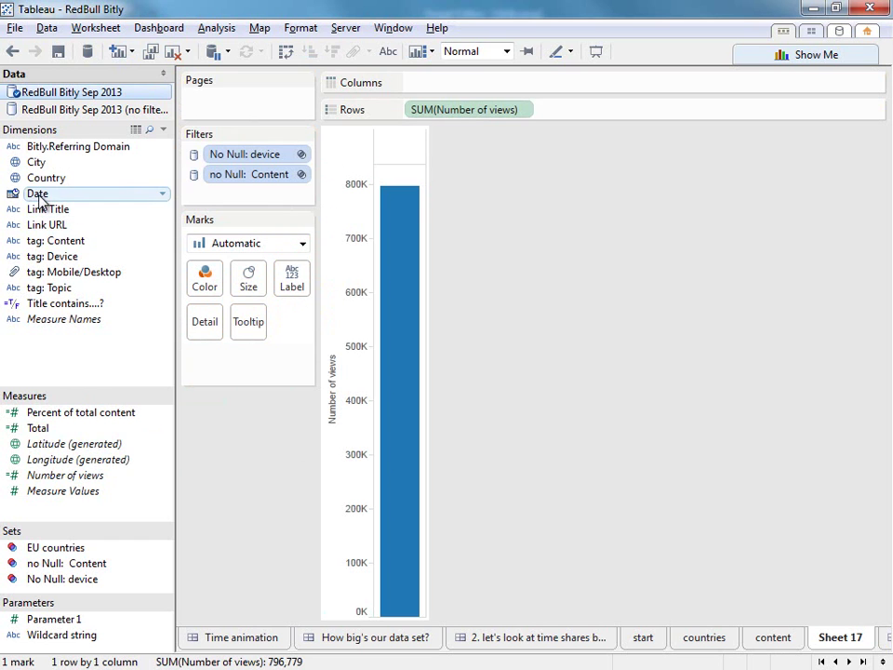
{"action": "left_click_drag", "start_coordinate": [38, 193], "coordinate": [428, 89]}
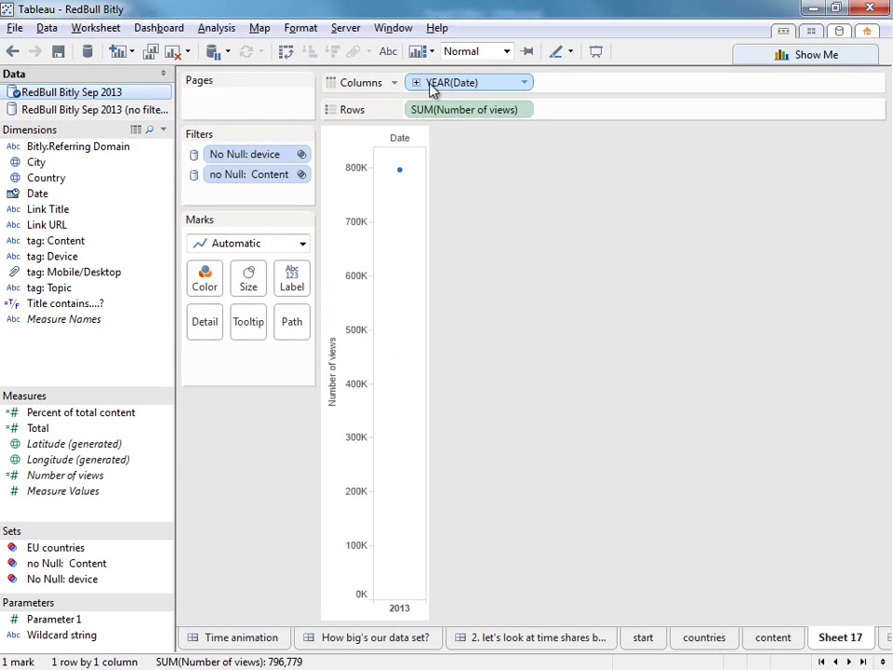
{"action": "left_click", "coordinate": [524, 86]}
{"action": "left_click", "coordinate": [458, 445]}
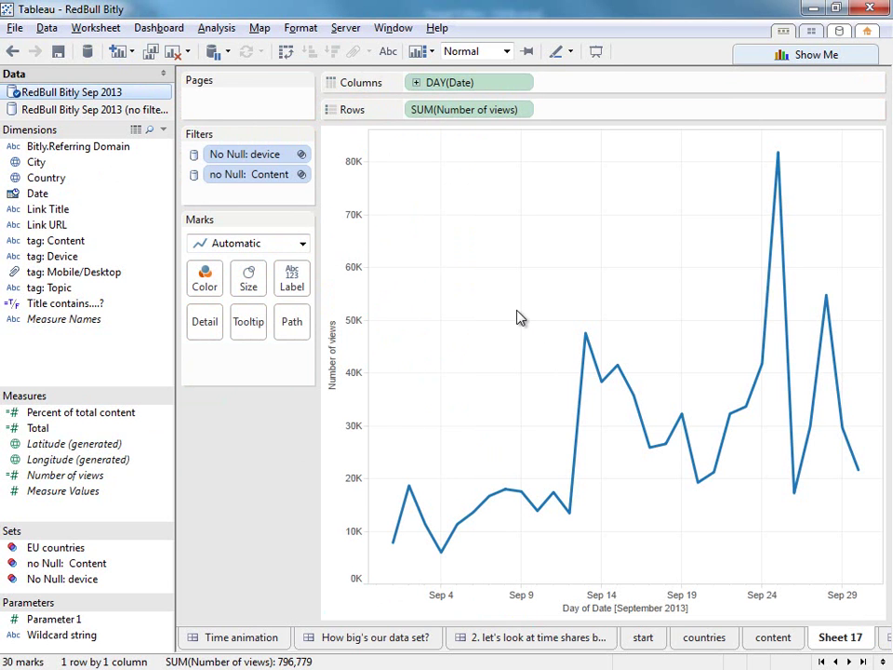
Step: Change the Date level to Hour, showing views per hour of day peaking at 58,496 at 18
{"action": "left_click", "coordinate": [526, 82]}
{"action": "mouse_move", "coordinate": [473, 331]}
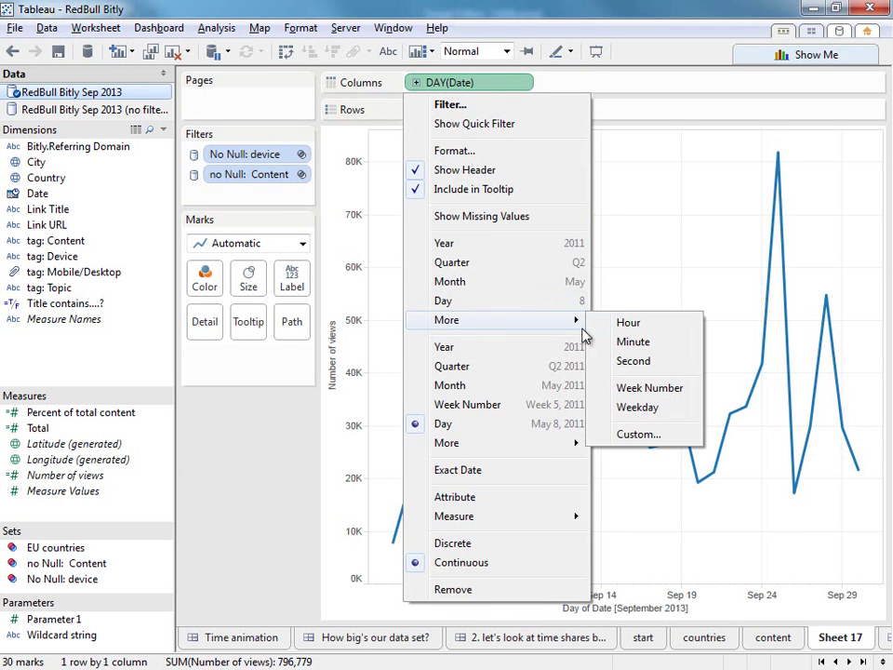
{"action": "left_click", "coordinate": [658, 329]}
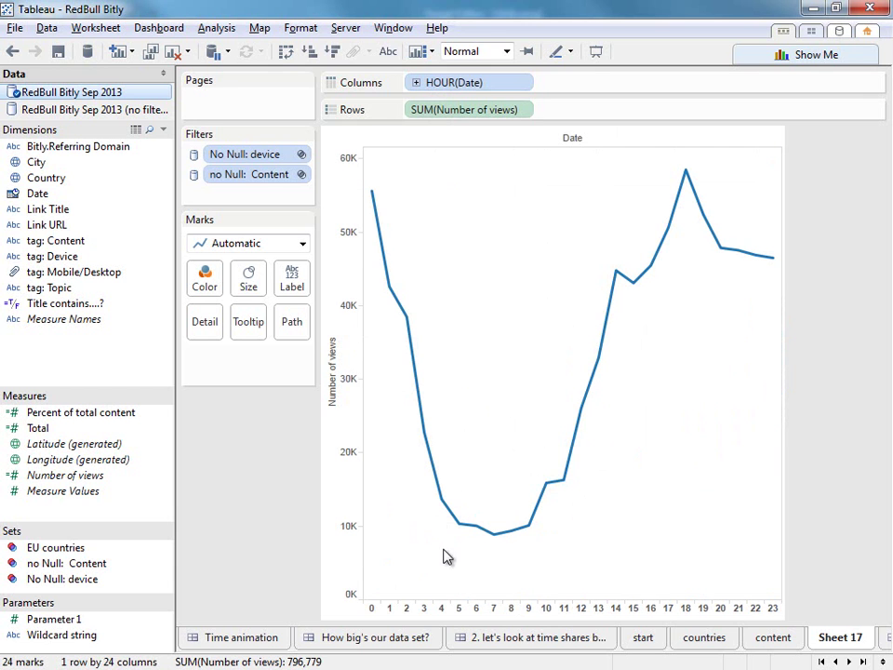
{"action": "left_click_drag", "start_coordinate": [443, 548], "coordinate": [581, 491]}
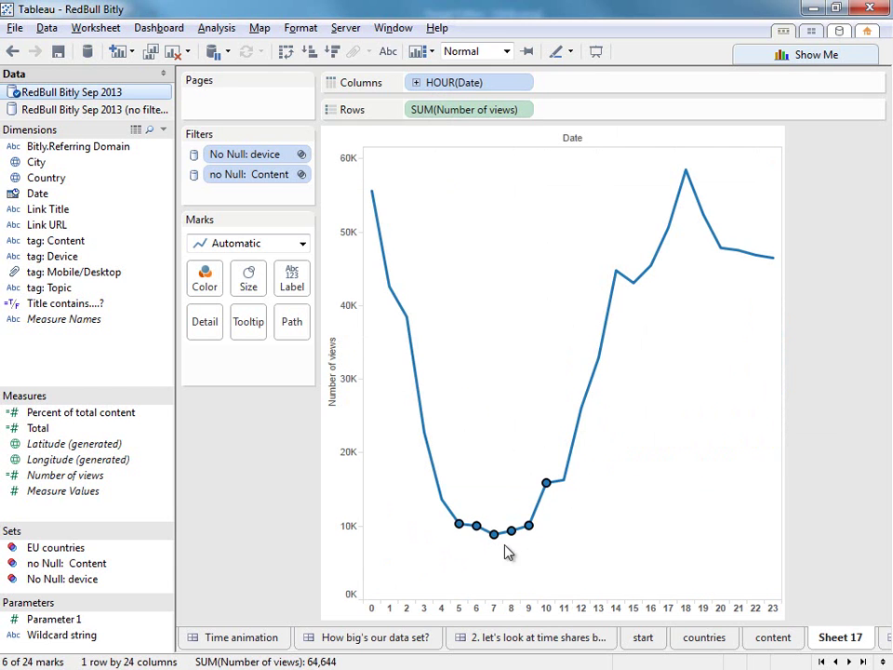
{"action": "mouse_move", "coordinate": [470, 531]}
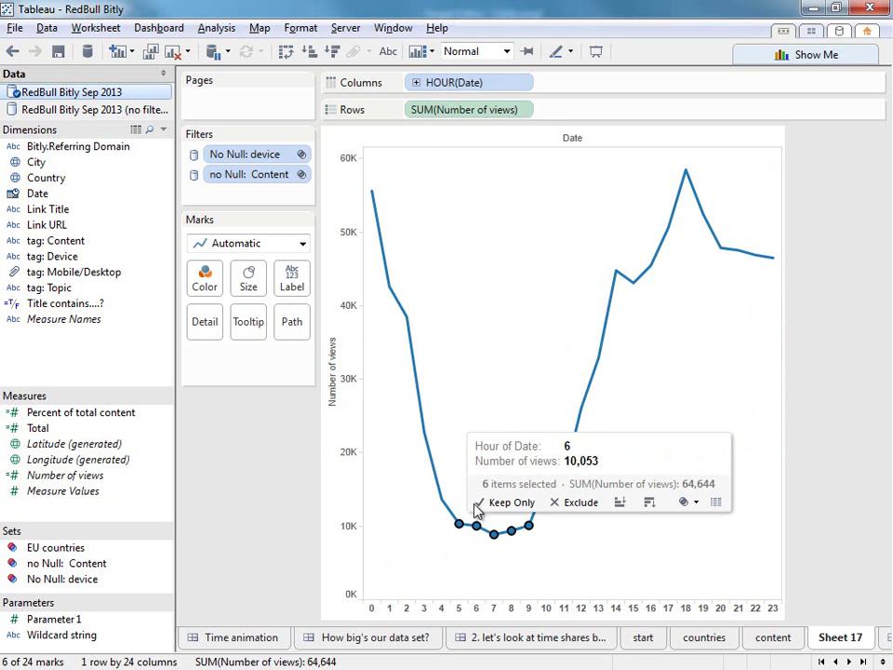
{"action": "left_click", "coordinate": [551, 229]}
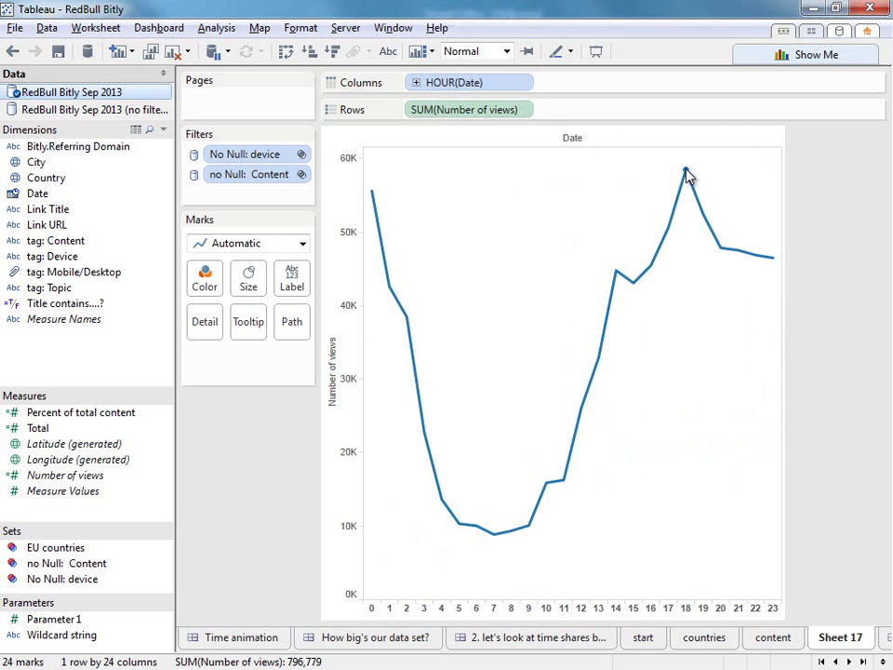
{"action": "mouse_move", "coordinate": [686, 177]}
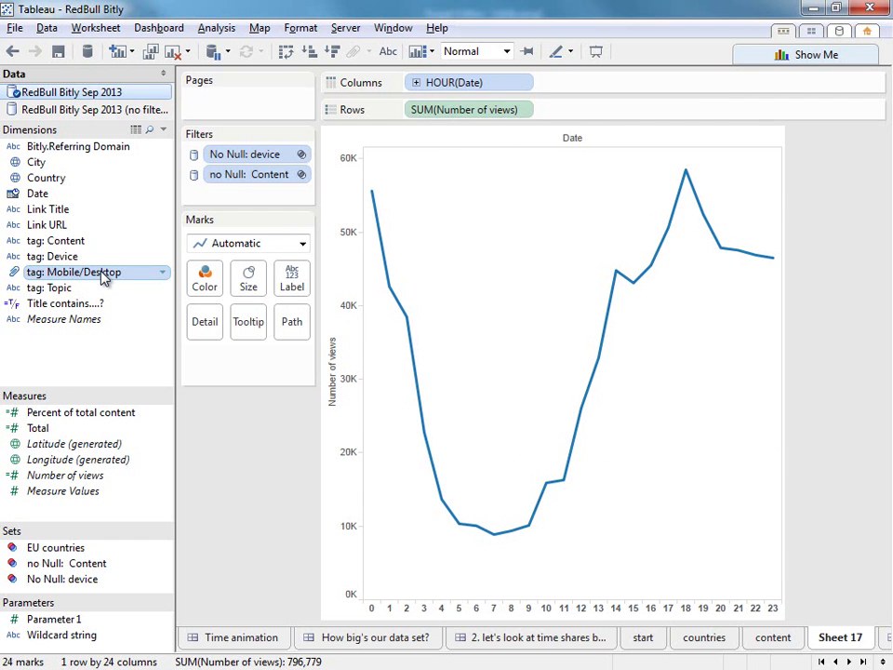
Step: Colour the hourly line by tag: Mobile/Desktop and rename Sheet 17 to 'when'
{"action": "left_click_drag", "start_coordinate": [103, 269], "coordinate": [510, 261]}
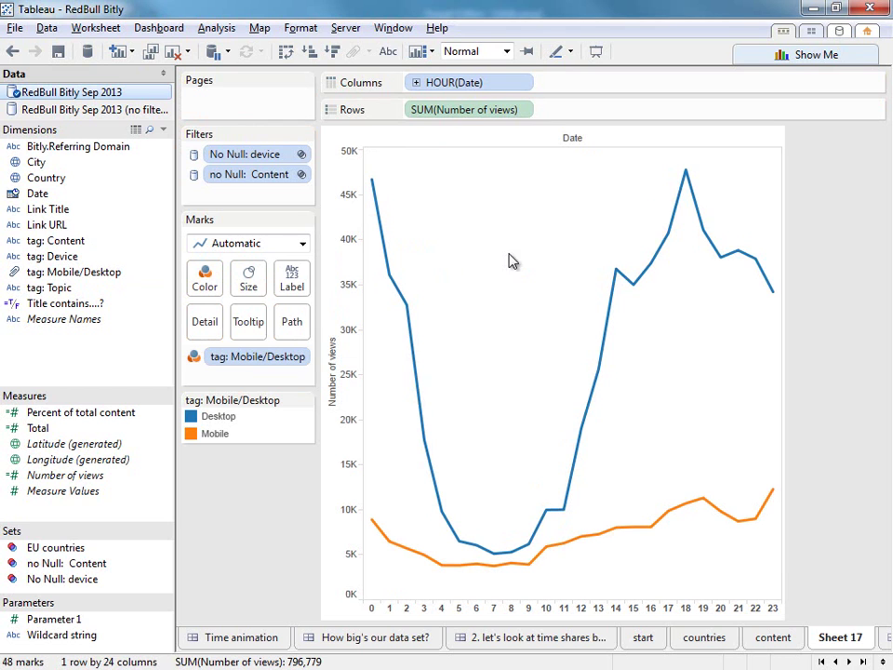
{"action": "double_click", "coordinate": [842, 637]}
{"action": "type", "text": "w"}
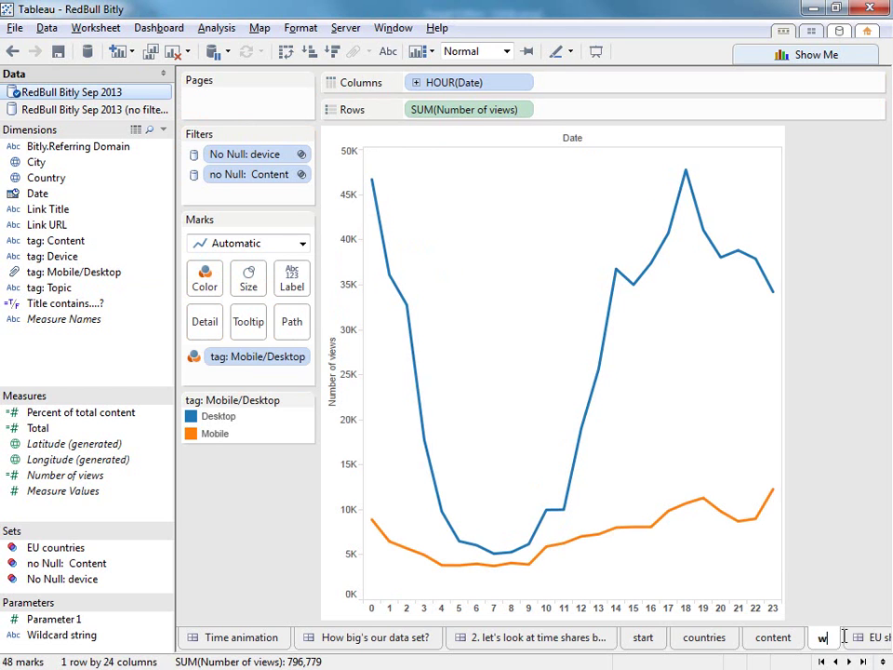
{"action": "type", "text": "hen"}
{"action": "key", "text": "Return"}
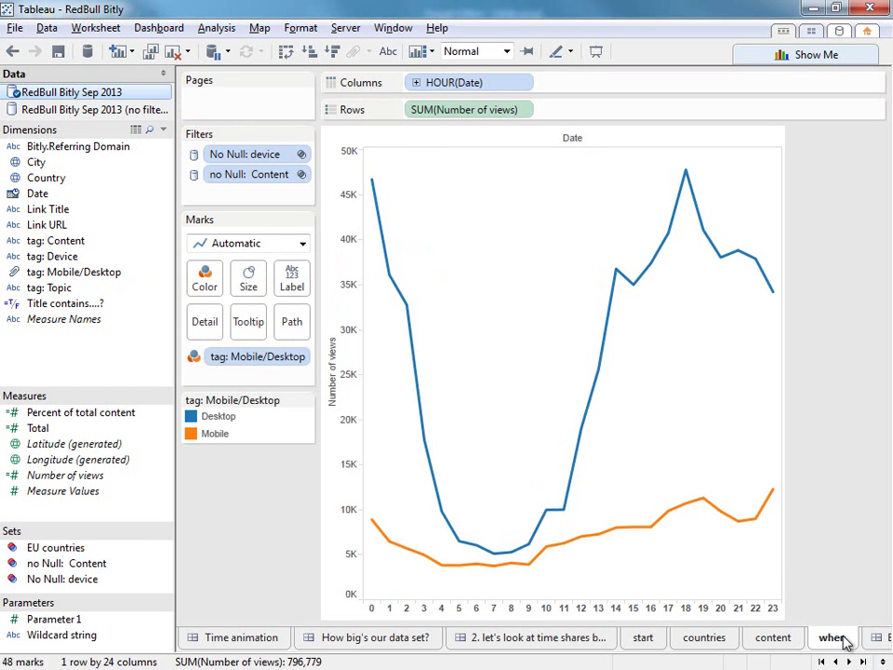
{"action": "left_click", "coordinate": [644, 638]}
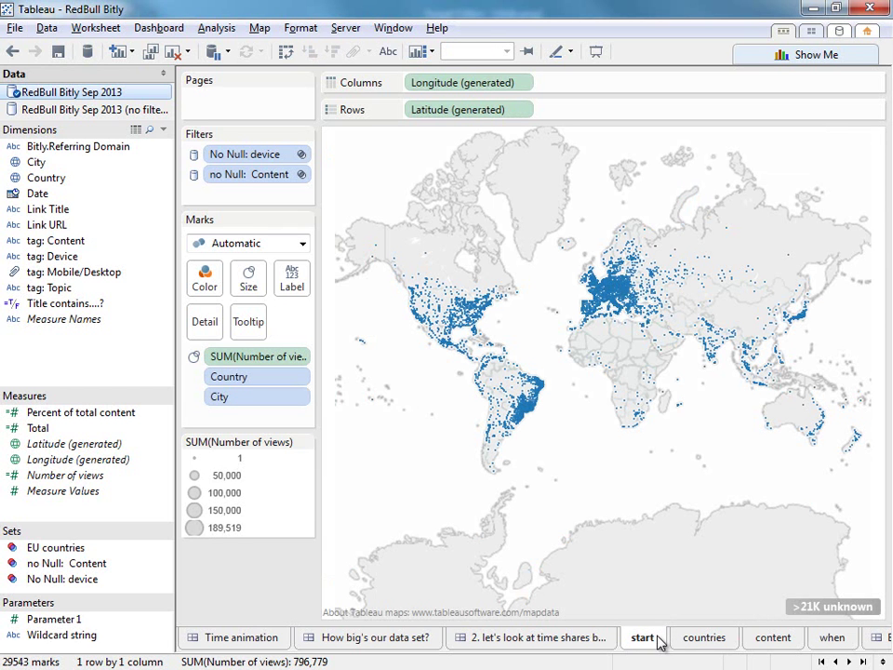
{"action": "left_click", "coordinate": [700, 638]}
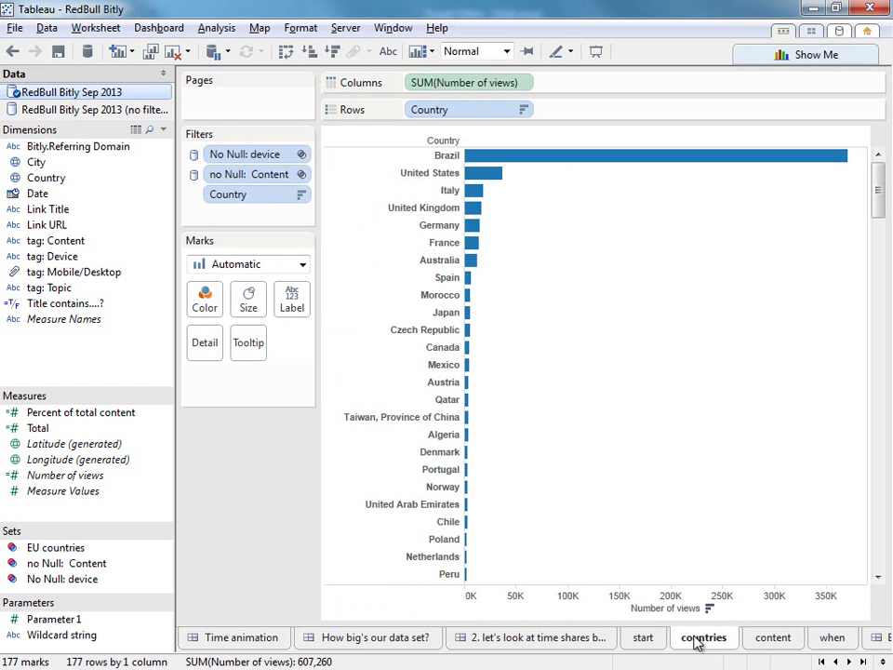
{"action": "left_click", "coordinate": [766, 639]}
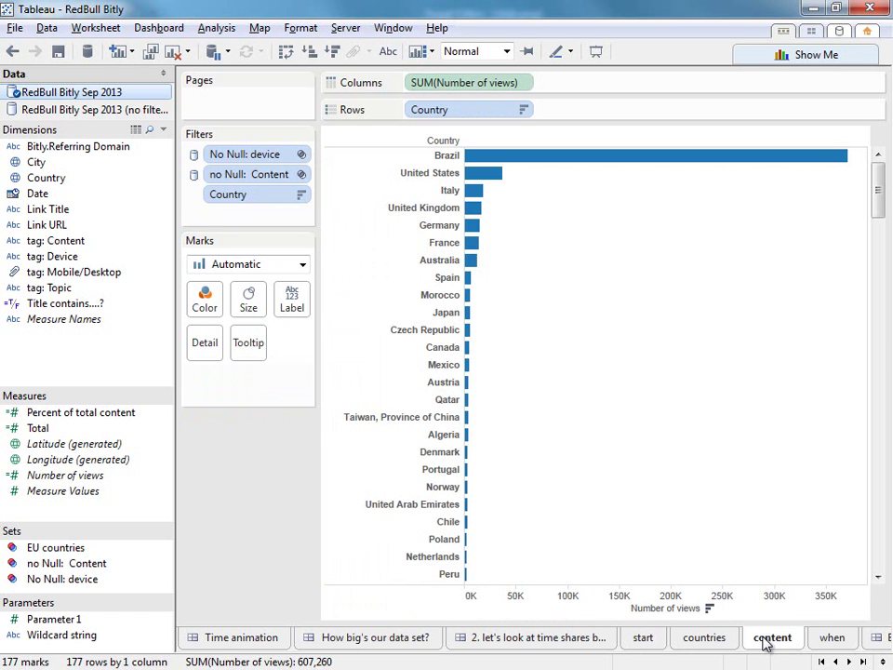
{"action": "left_click", "coordinate": [825, 639]}
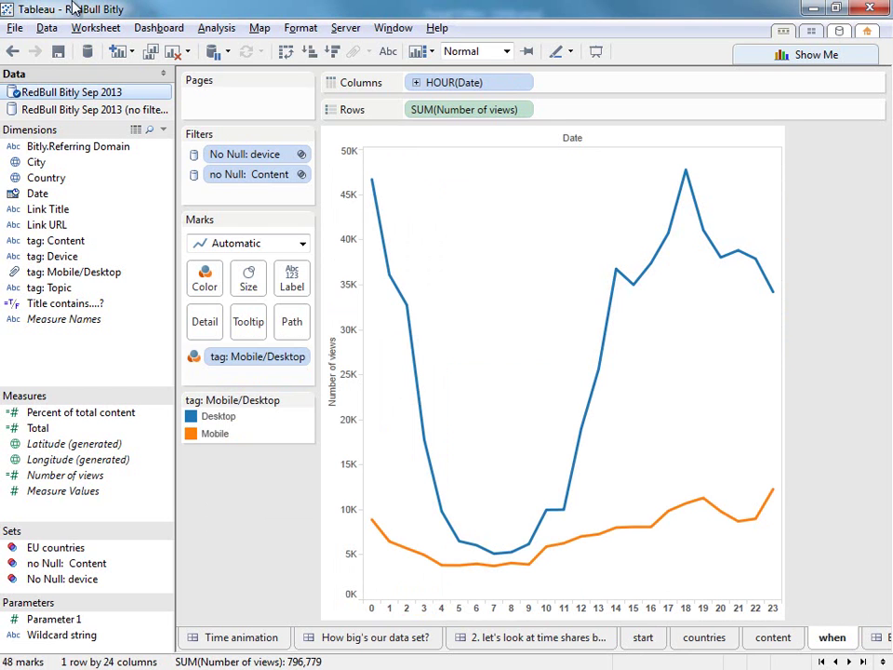
{"action": "left_click", "coordinate": [130, 52]}
Step: Create a new dashboard with its size set to Automatic
{"action": "left_click", "coordinate": [154, 95]}
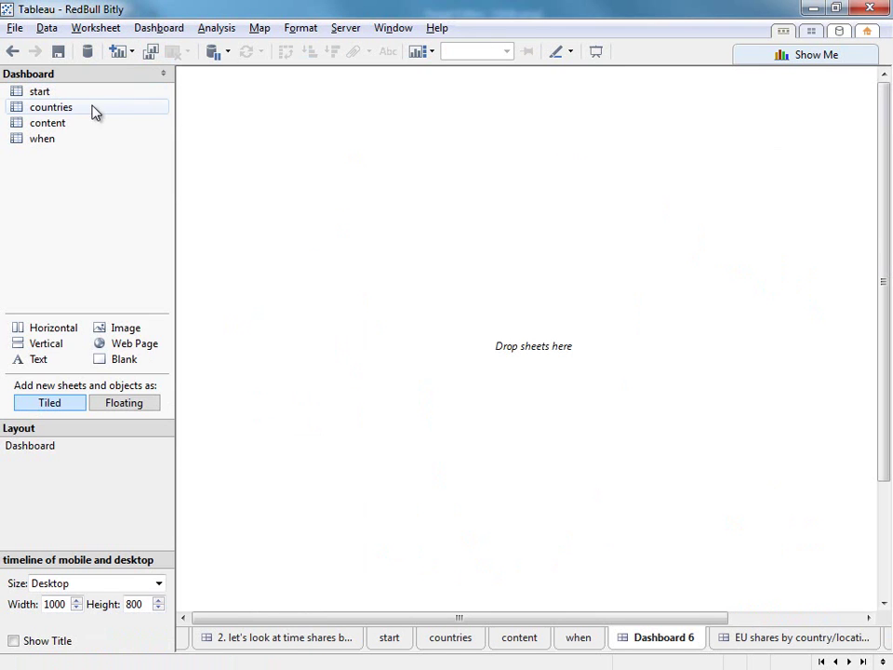
{"action": "left_click", "coordinate": [51, 110]}
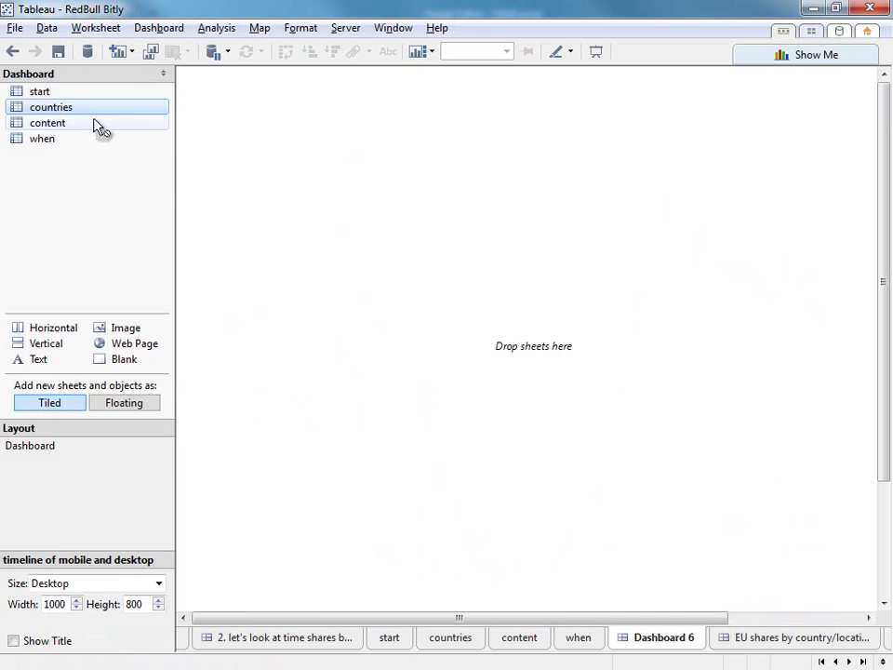
{"action": "left_click", "coordinate": [124, 584]}
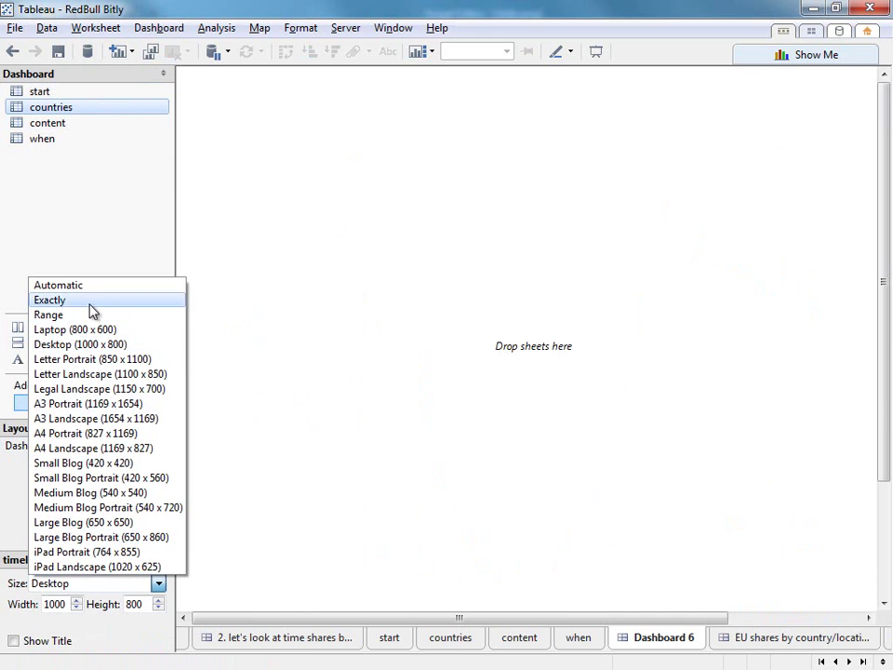
{"action": "left_click", "coordinate": [65, 282]}
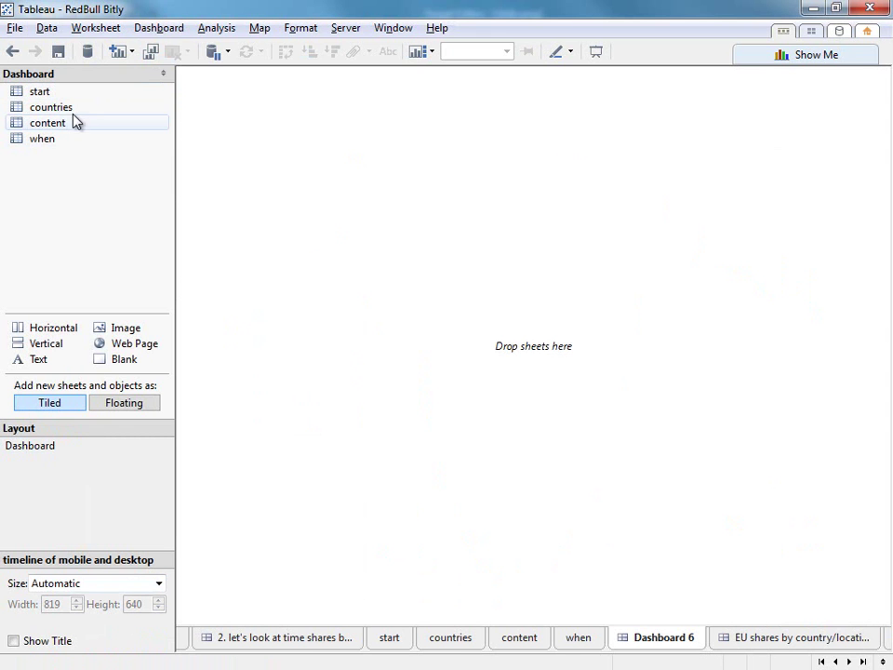
Step: Tile countries and when across the top, start and content below, in a 2x2 grid
{"action": "left_click_drag", "start_coordinate": [75, 107], "coordinate": [230, 182]}
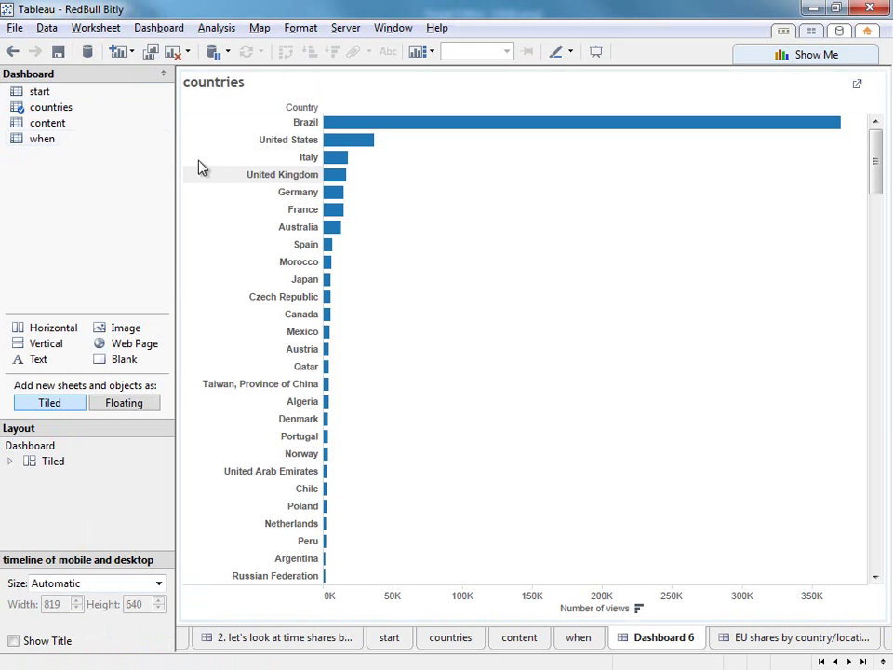
{"action": "left_click_drag", "start_coordinate": [71, 139], "coordinate": [805, 190]}
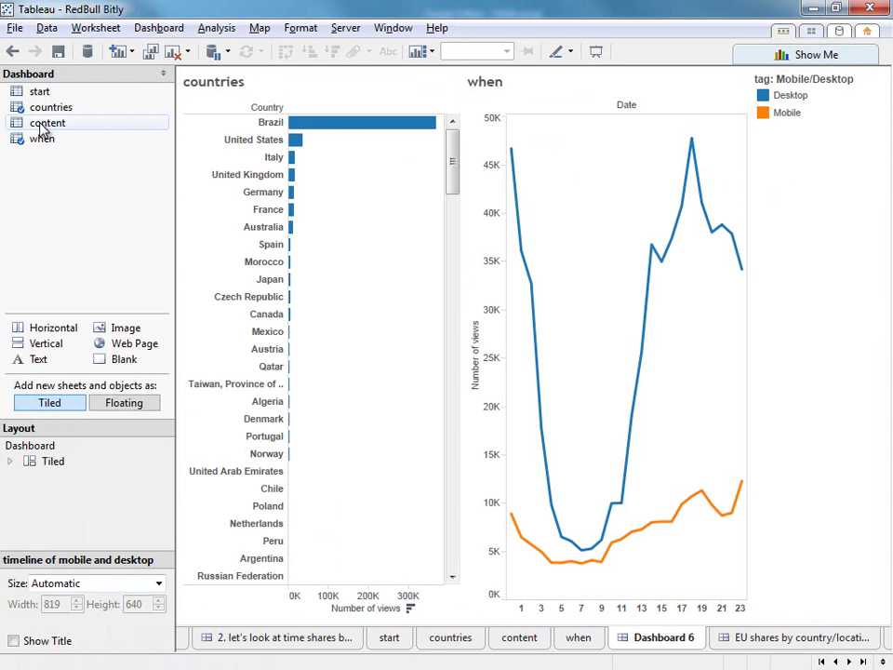
{"action": "left_click_drag", "start_coordinate": [41, 130], "coordinate": [580, 448]}
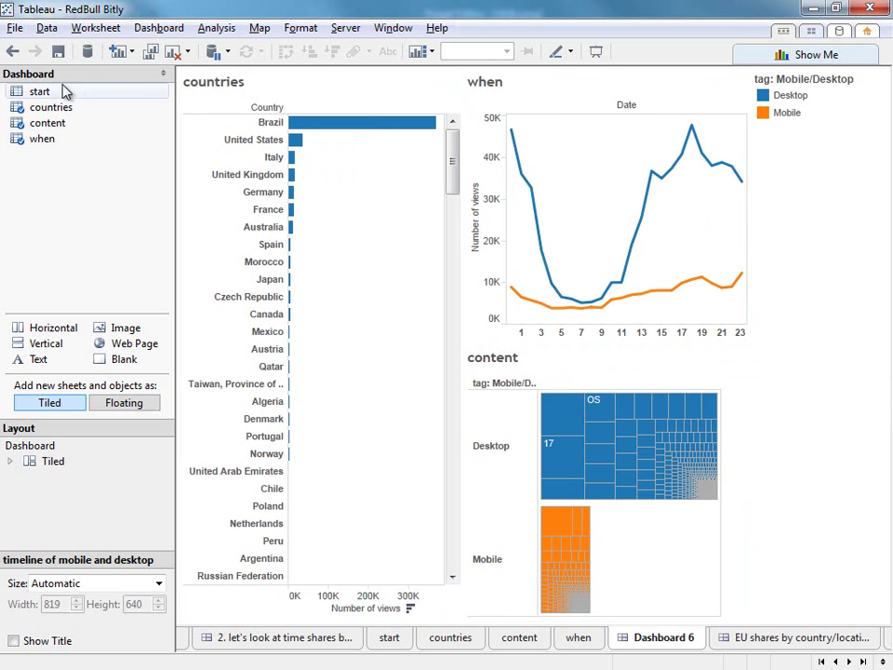
{"action": "left_click_drag", "start_coordinate": [56, 96], "coordinate": [368, 452]}
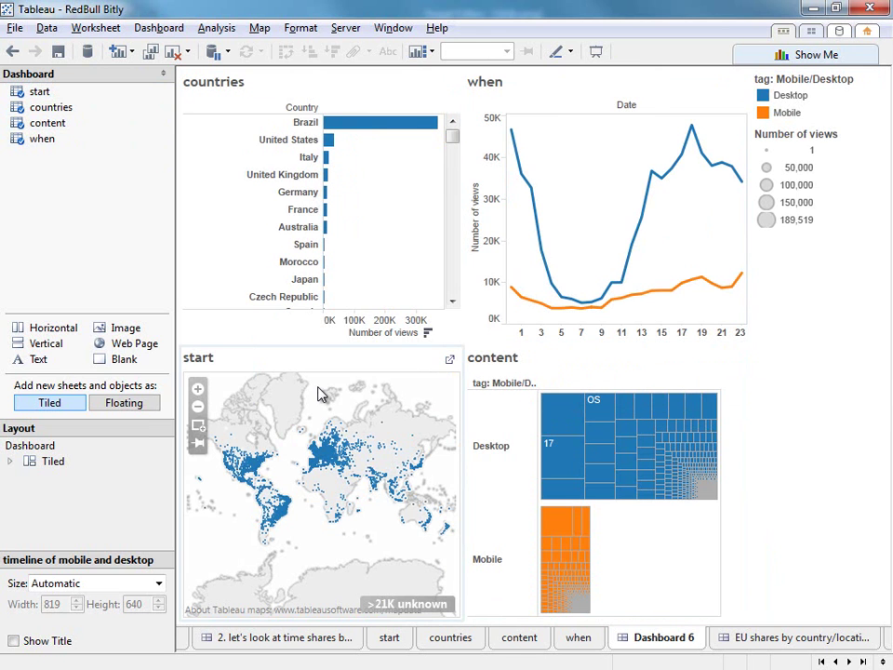
Step: Collapse the Dashboard pane and set the content treemap's fit to Entire View
{"action": "left_click", "coordinate": [163, 76]}
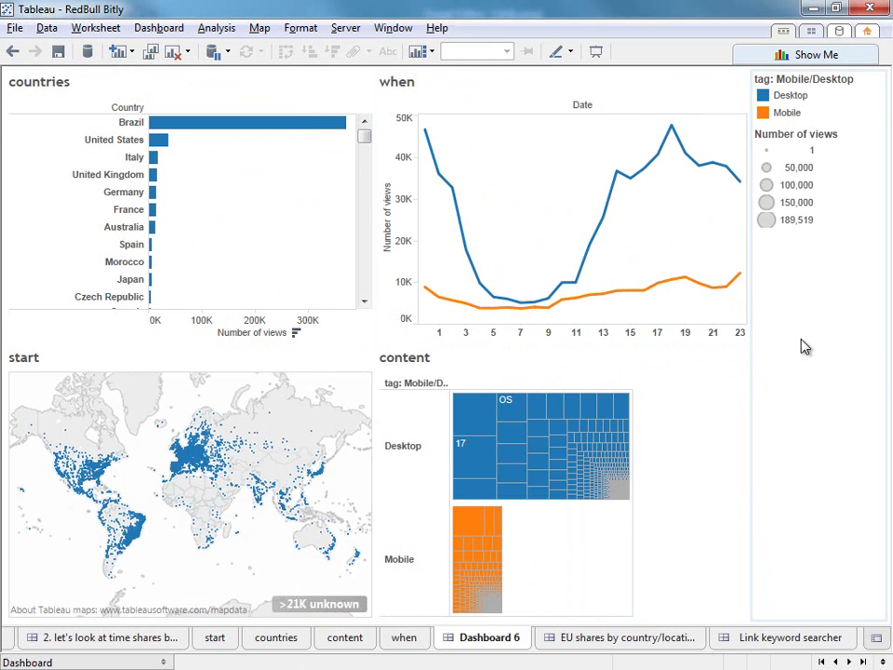
{"action": "left_click", "coordinate": [811, 357]}
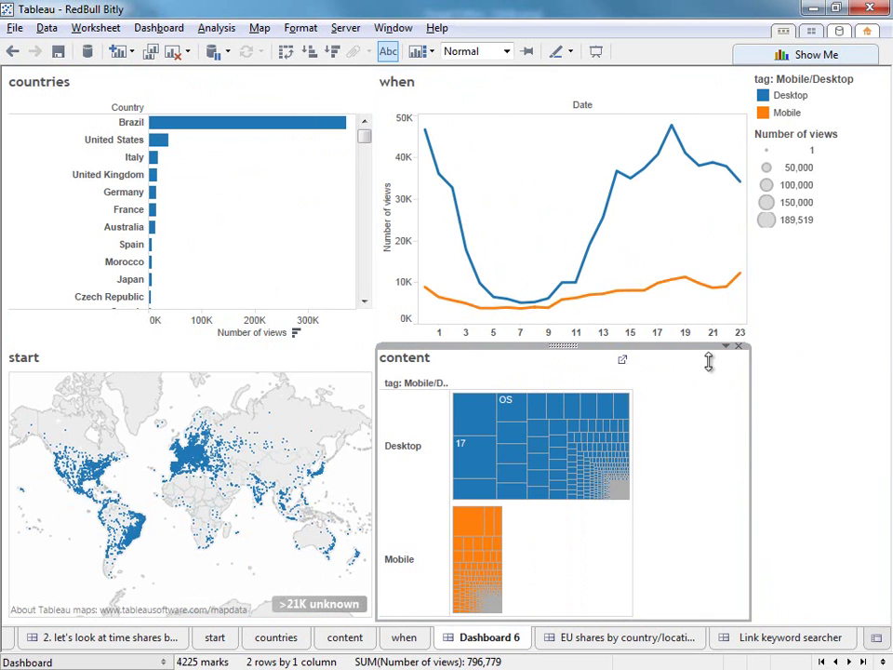
{"action": "left_click", "coordinate": [505, 54]}
{"action": "left_click", "coordinate": [483, 114]}
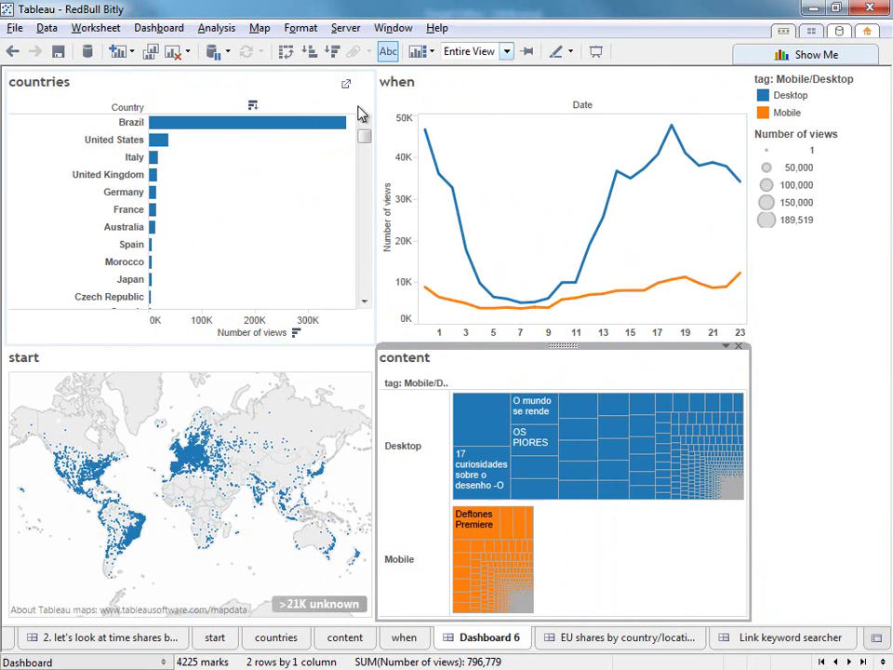
Step: Turn on Use as Filter for the countries bar chart
{"action": "left_click", "coordinate": [312, 83]}
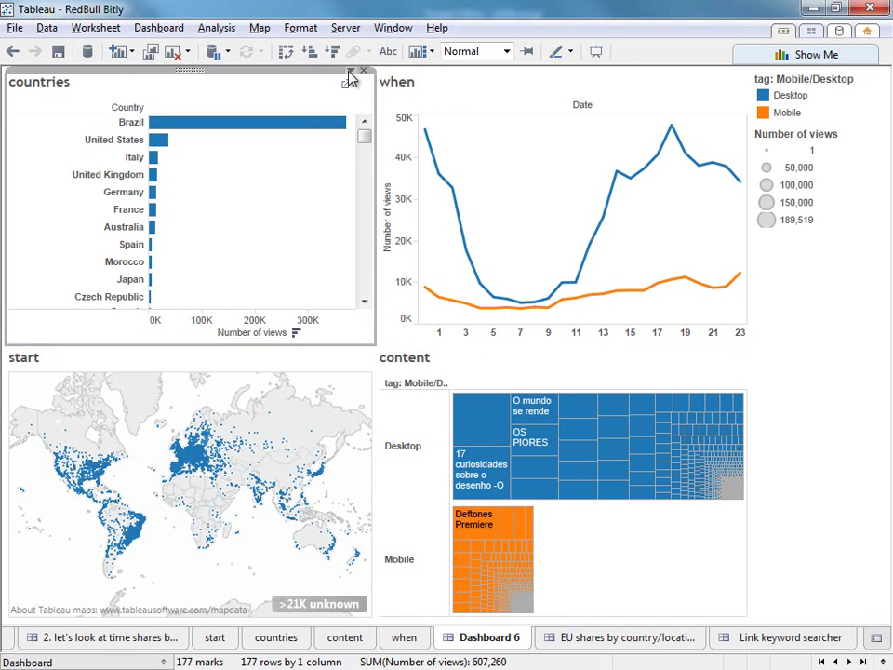
{"action": "left_click", "coordinate": [350, 72]}
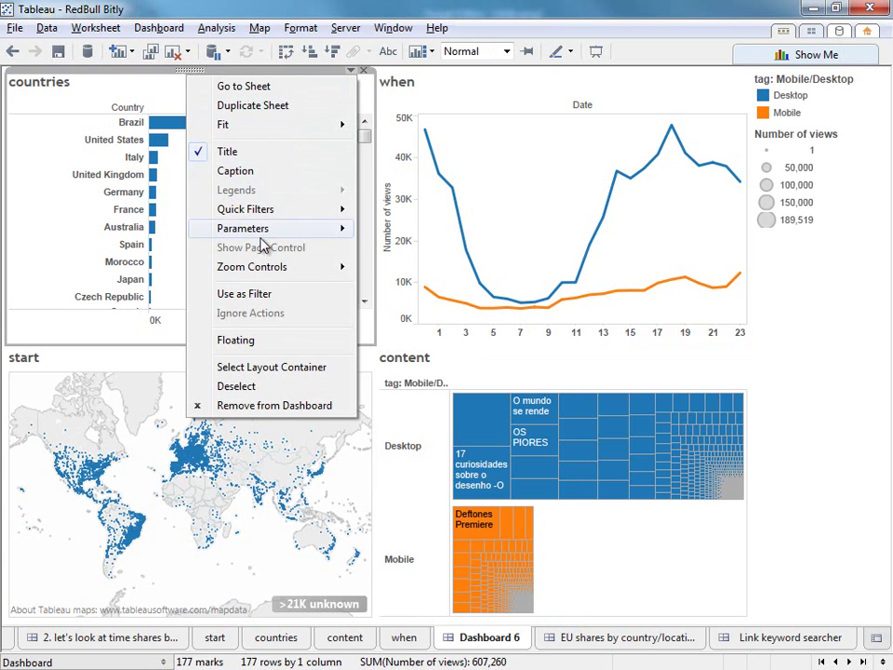
{"action": "left_click", "coordinate": [254, 297]}
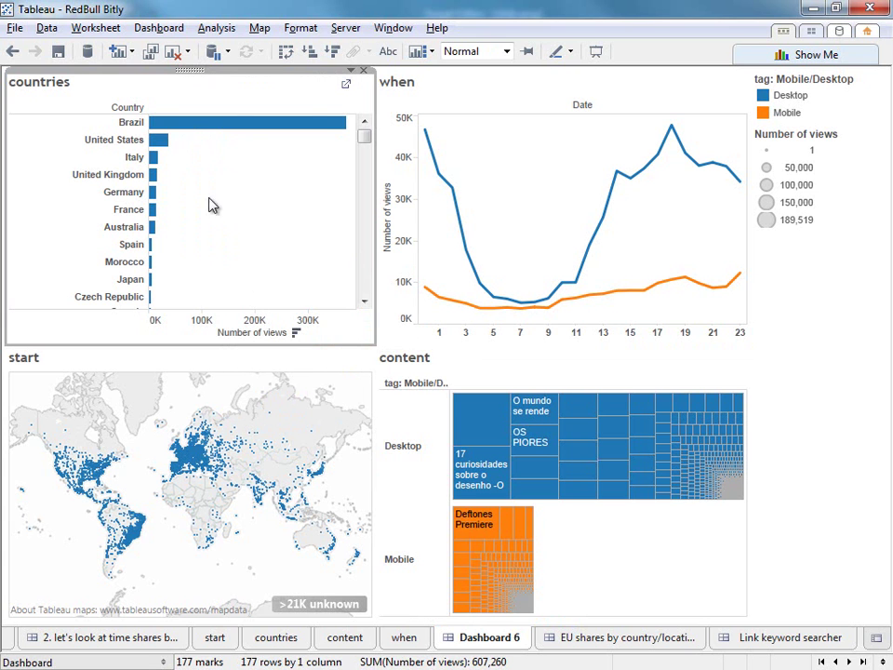
Step: Filter the dashboard to Brazil, then highlight Mobile views and clear the highlight
{"action": "left_click", "coordinate": [184, 130]}
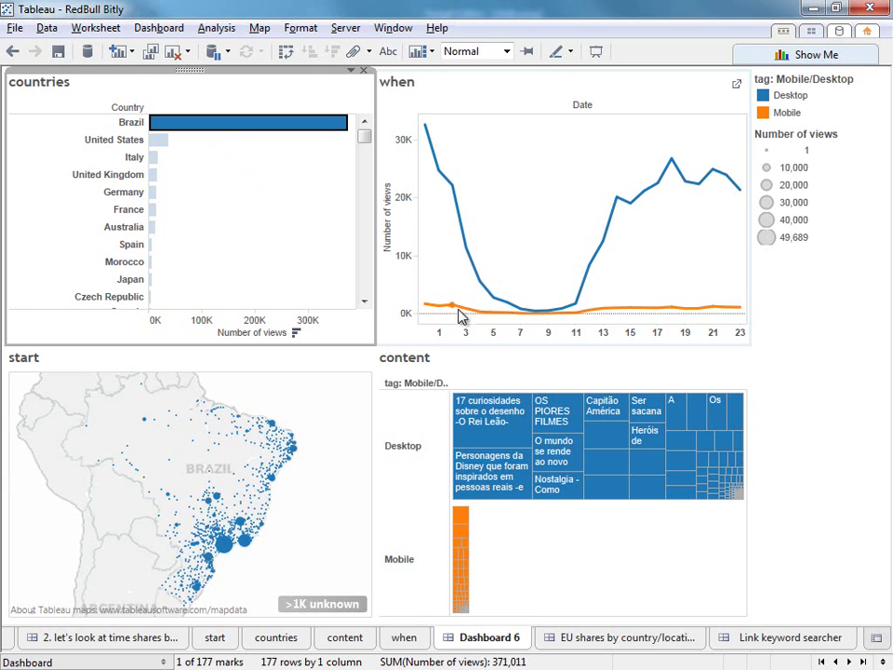
{"action": "left_click", "coordinate": [789, 113]}
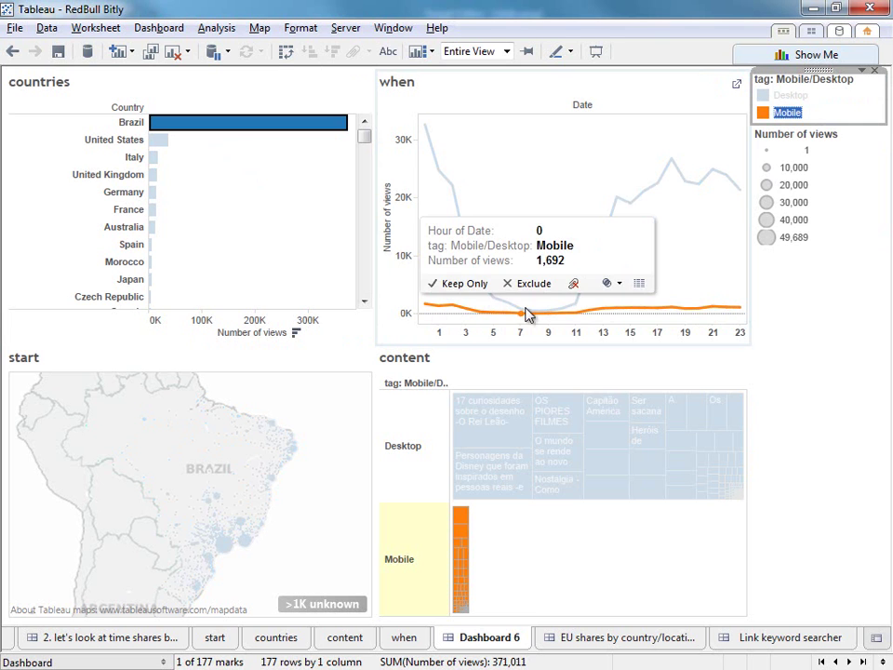
{"action": "left_click", "coordinate": [554, 184]}
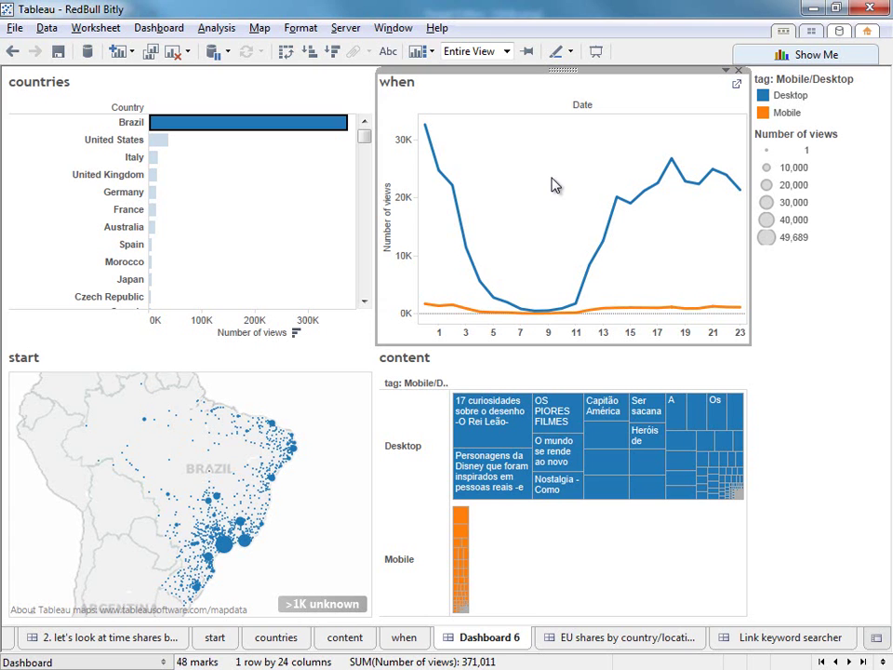
Step: Filter to the United Kingdom, toggle the Mobile highlight on and off, then filter to France
{"action": "left_click", "coordinate": [125, 177]}
{"action": "left_click", "coordinate": [124, 174]}
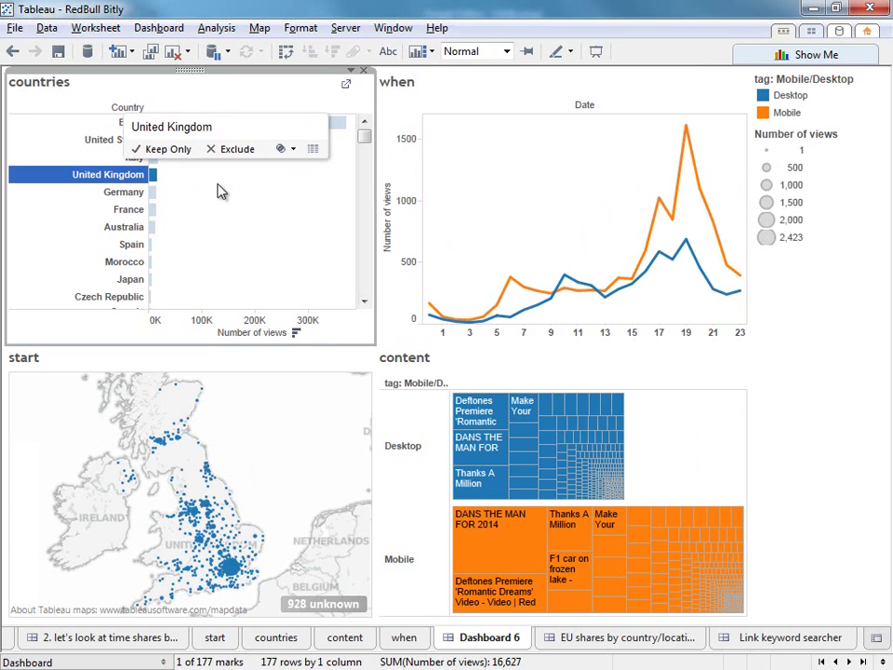
{"action": "left_click", "coordinate": [787, 115]}
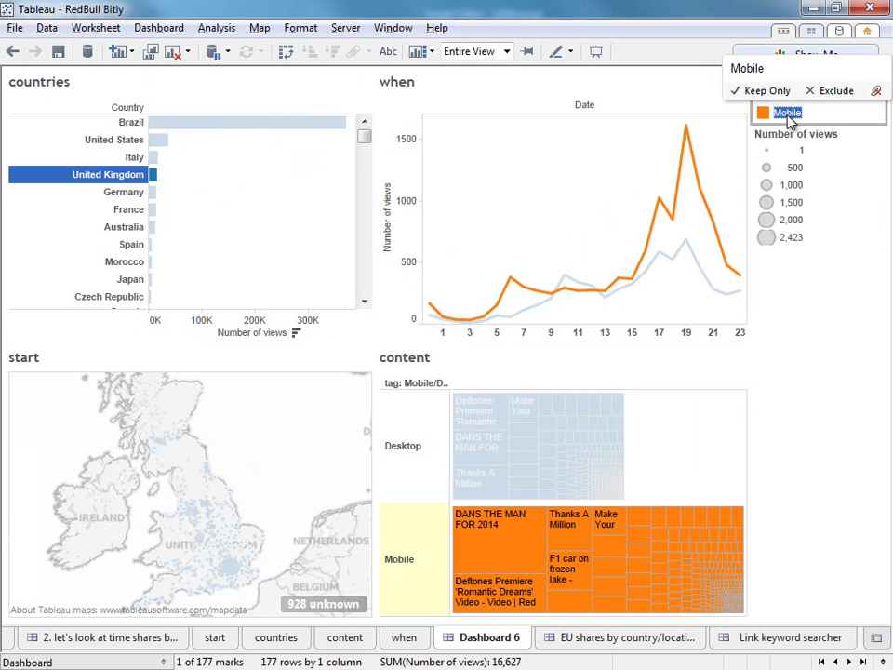
{"action": "left_click", "coordinate": [788, 115]}
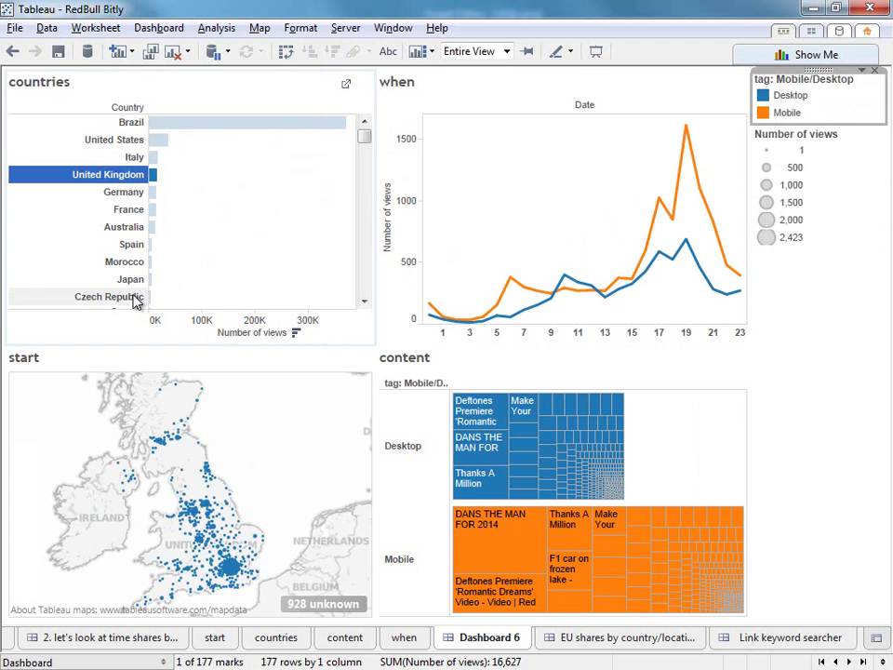
{"action": "left_click", "coordinate": [138, 210]}
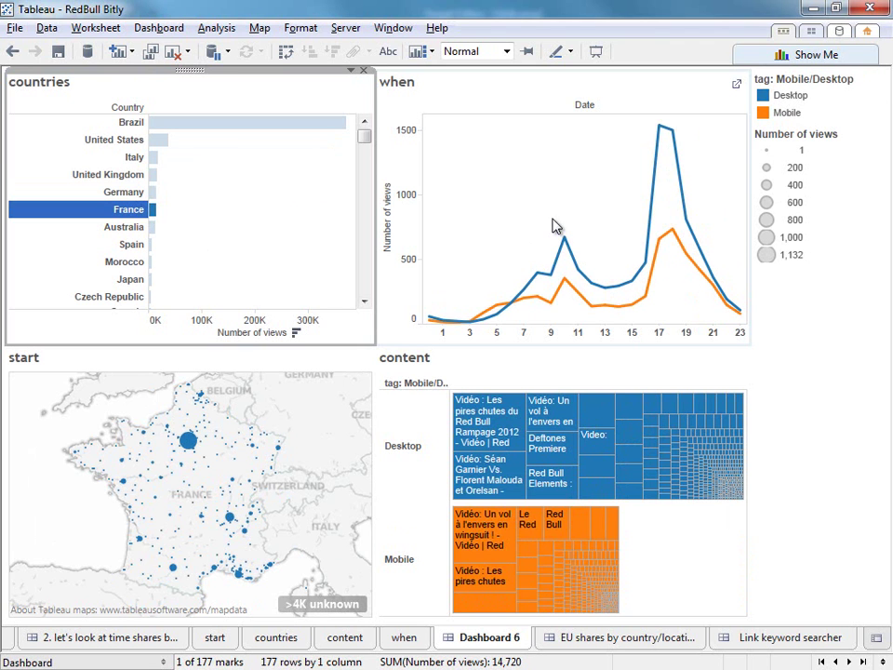
{"action": "left_click_drag", "start_coordinate": [555, 221], "coordinate": [574, 304]}
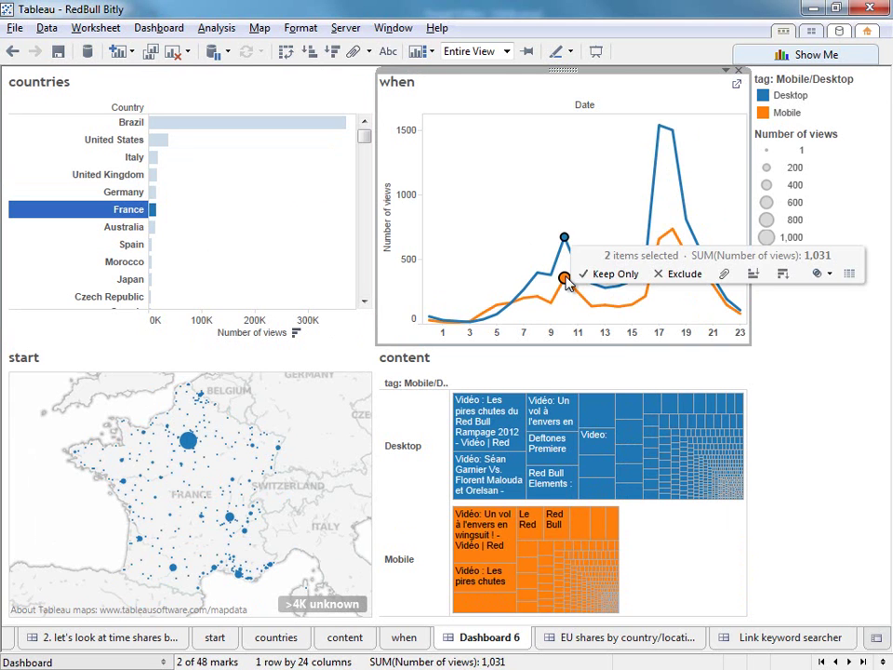
{"action": "mouse_move", "coordinate": [567, 284]}
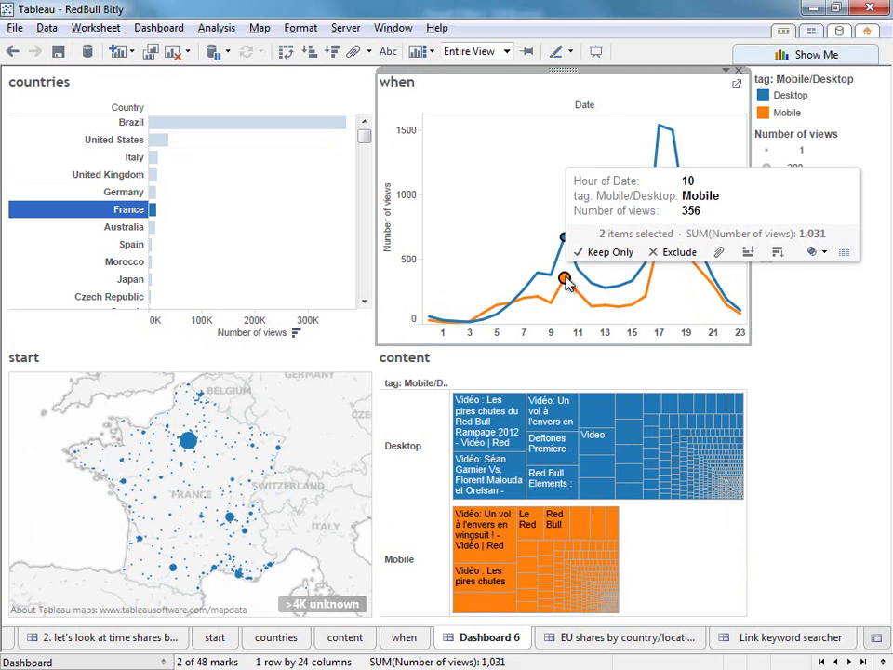
{"action": "left_click", "coordinate": [560, 199]}
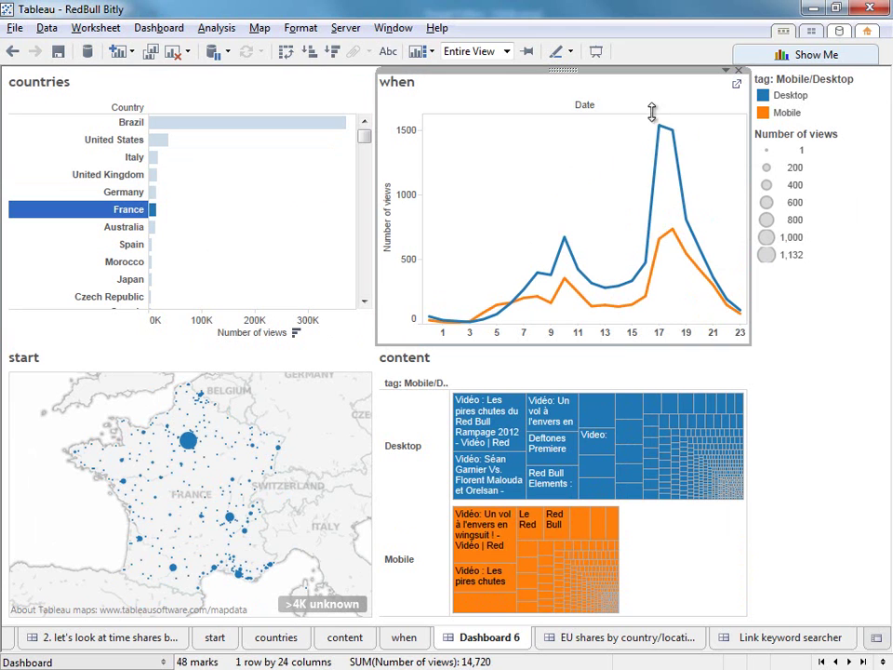
{"action": "left_click_drag", "start_coordinate": [651, 116], "coordinate": [690, 272]}
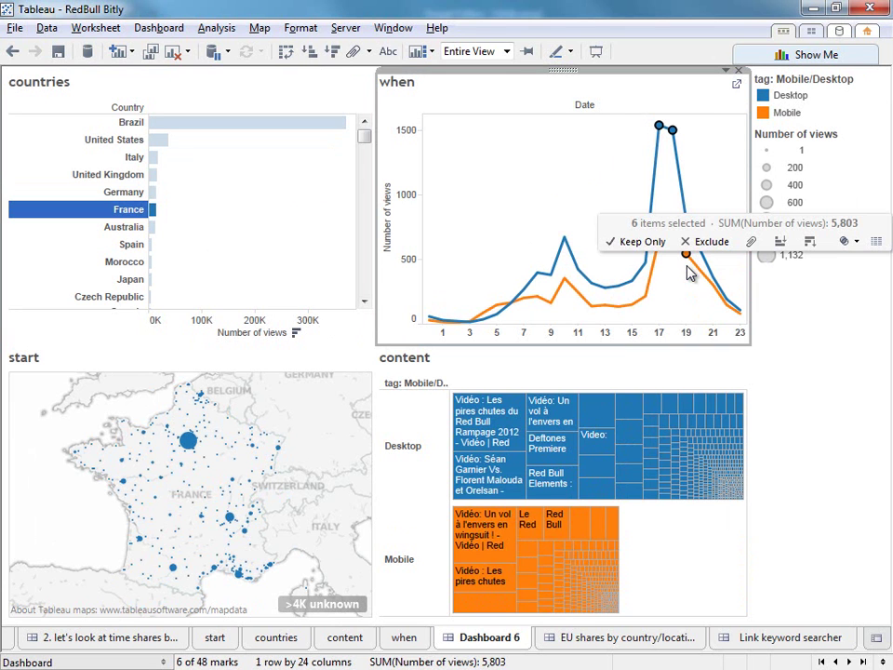
{"action": "left_click", "coordinate": [728, 163]}
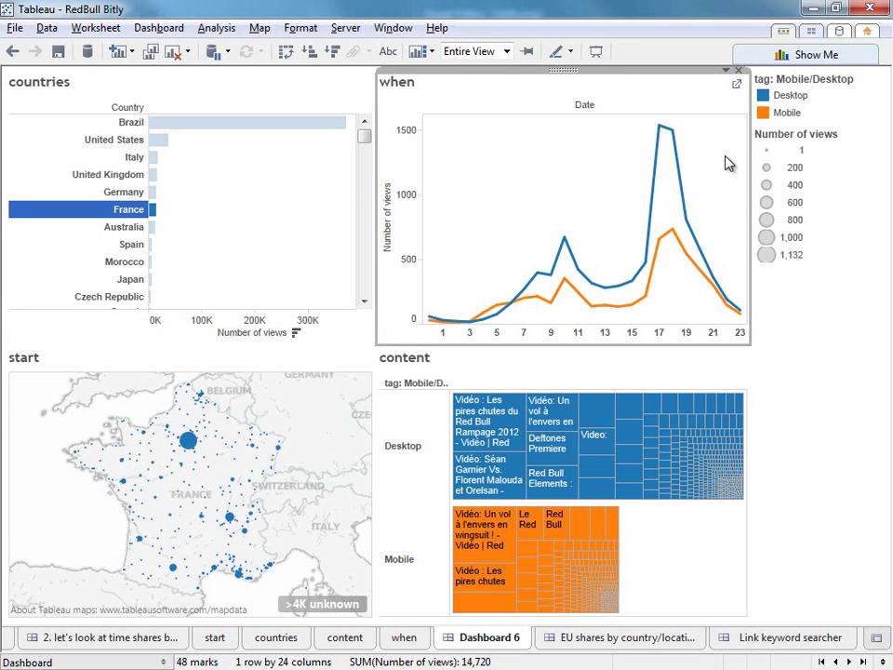
{"action": "left_click", "coordinate": [779, 98]}
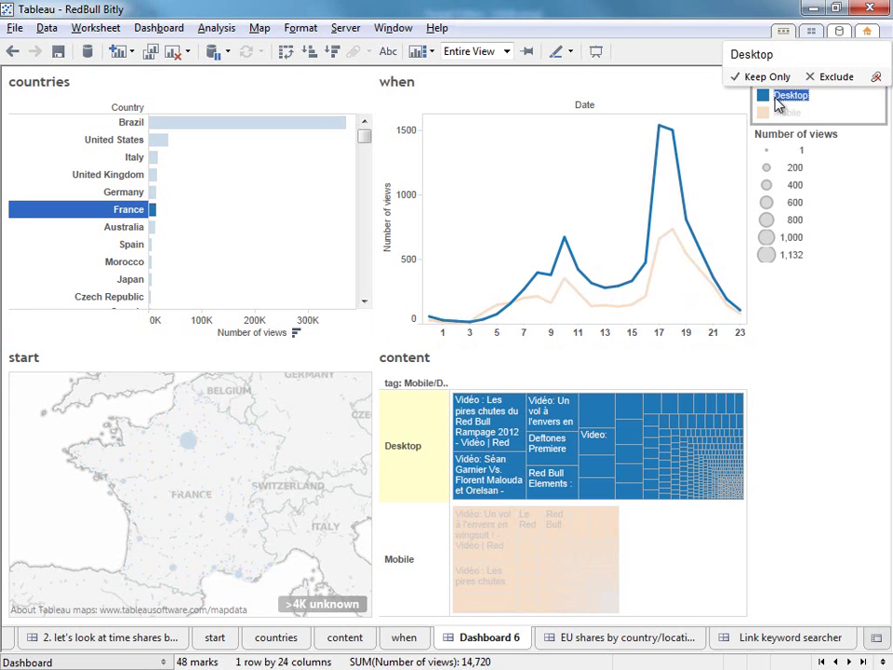
{"action": "left_click", "coordinate": [780, 98]}
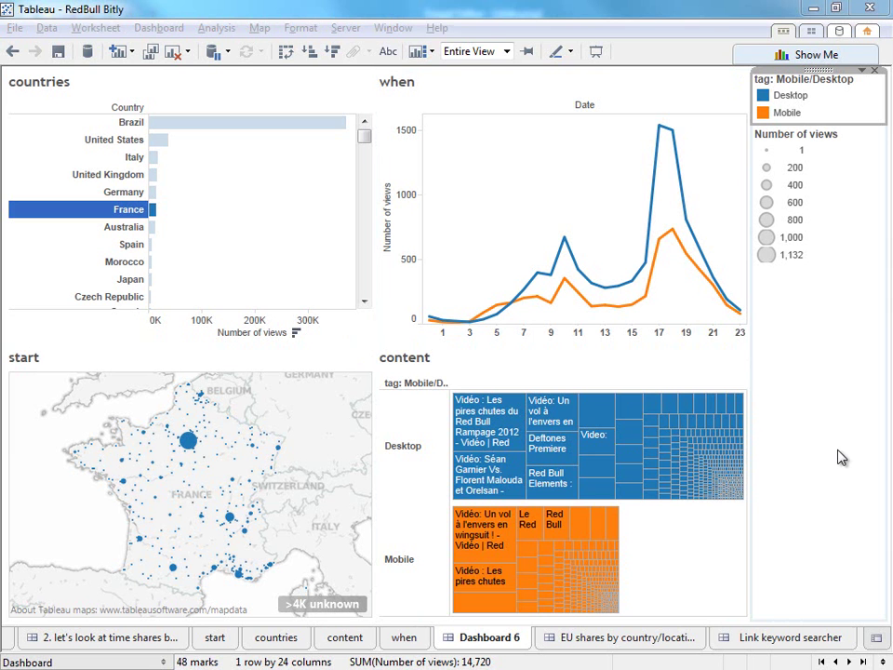
Step: Open the EU shares by country dashboard and filter it to Czech Republic
{"action": "left_click", "coordinate": [653, 640]}
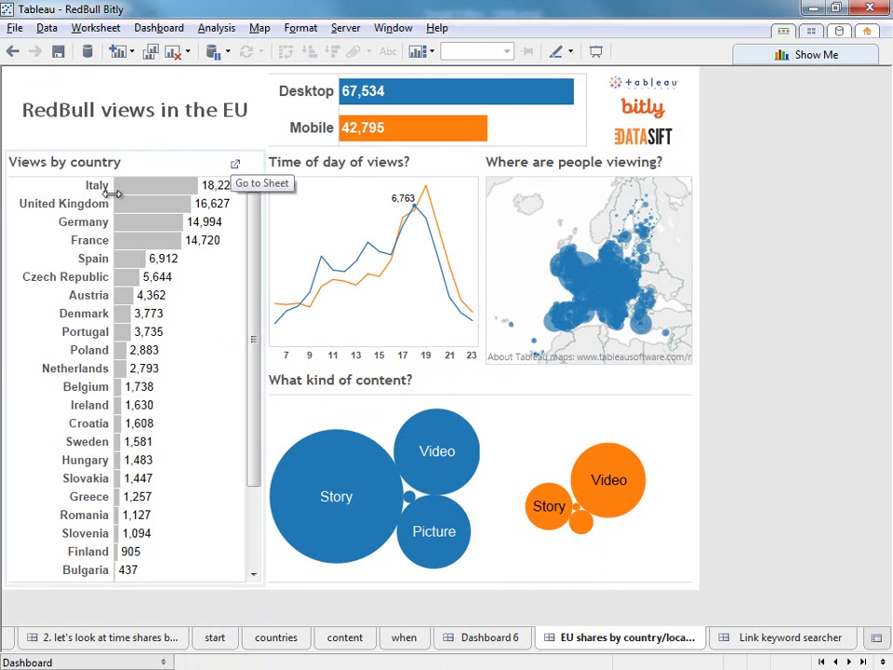
{"action": "left_click", "coordinate": [93, 221]}
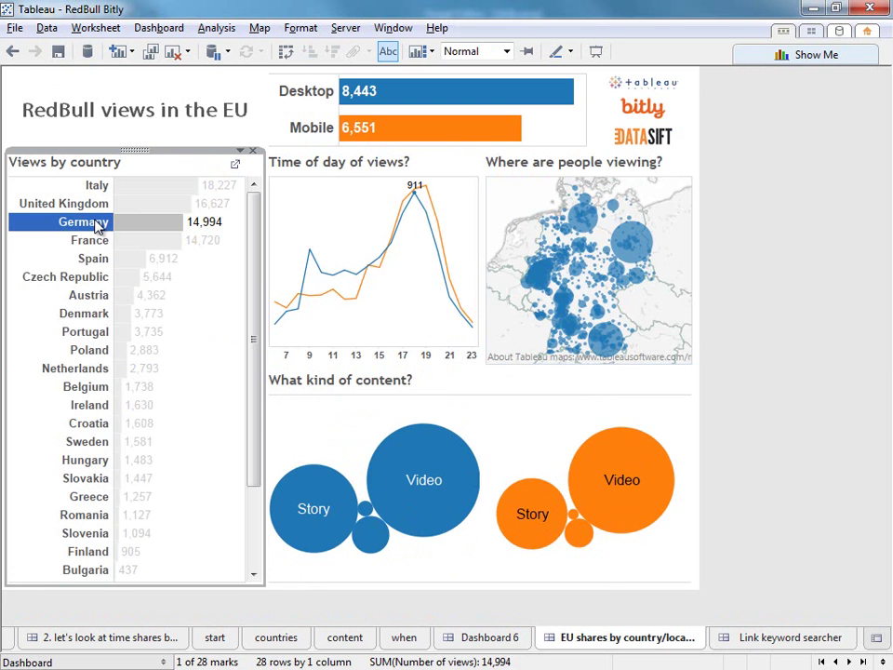
{"action": "left_click", "coordinate": [96, 277]}
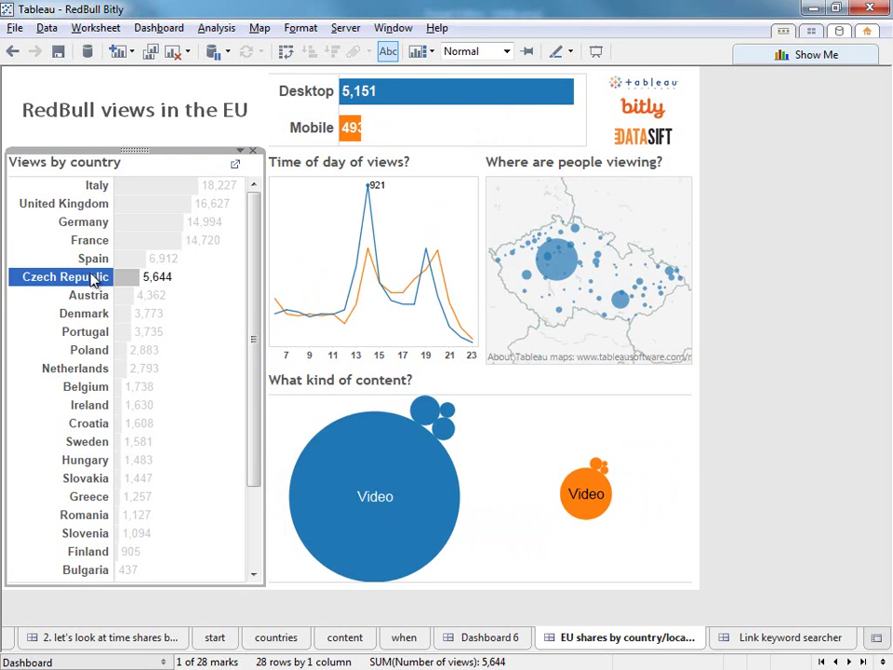